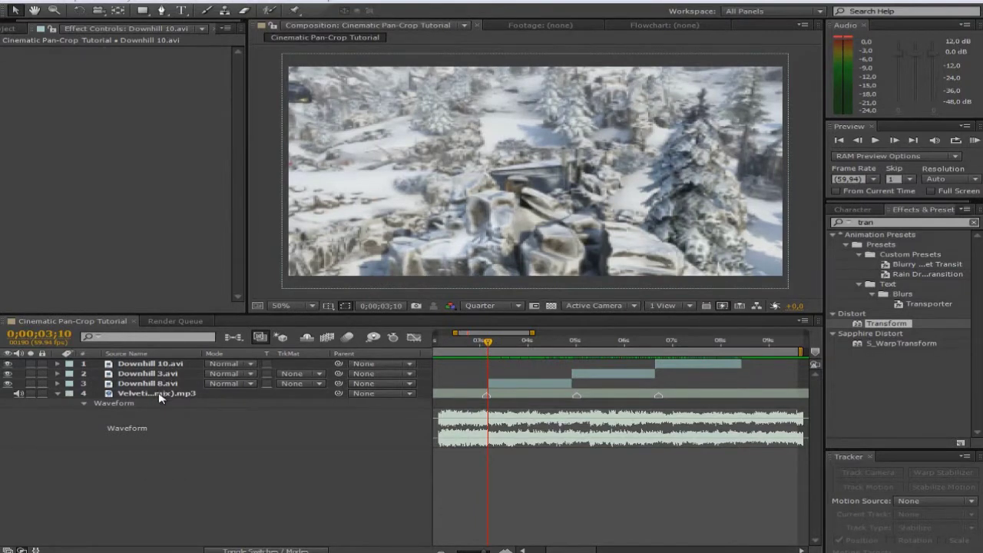
Play a RAM preview of the three Downhill clips with the music.
left_click(973, 141)
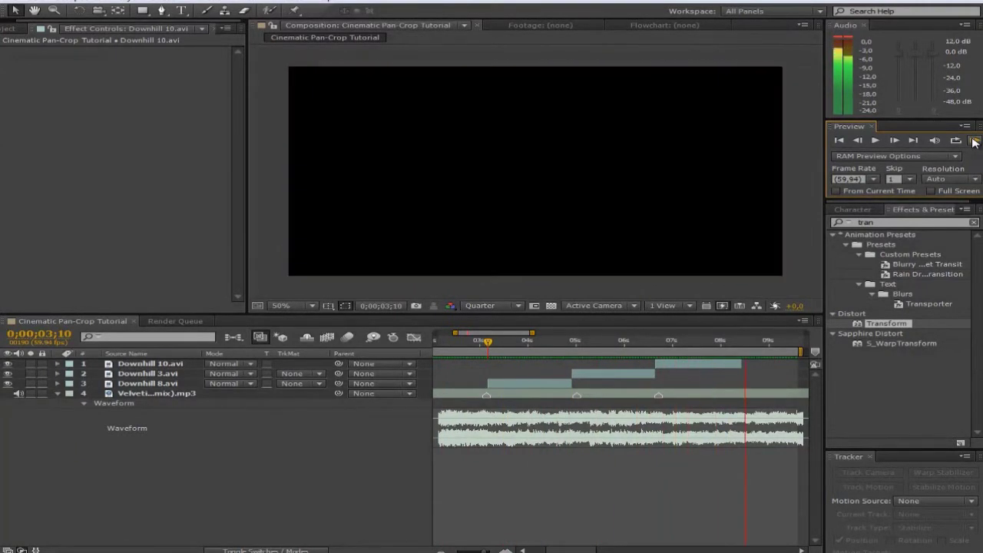
left_click(973, 142)
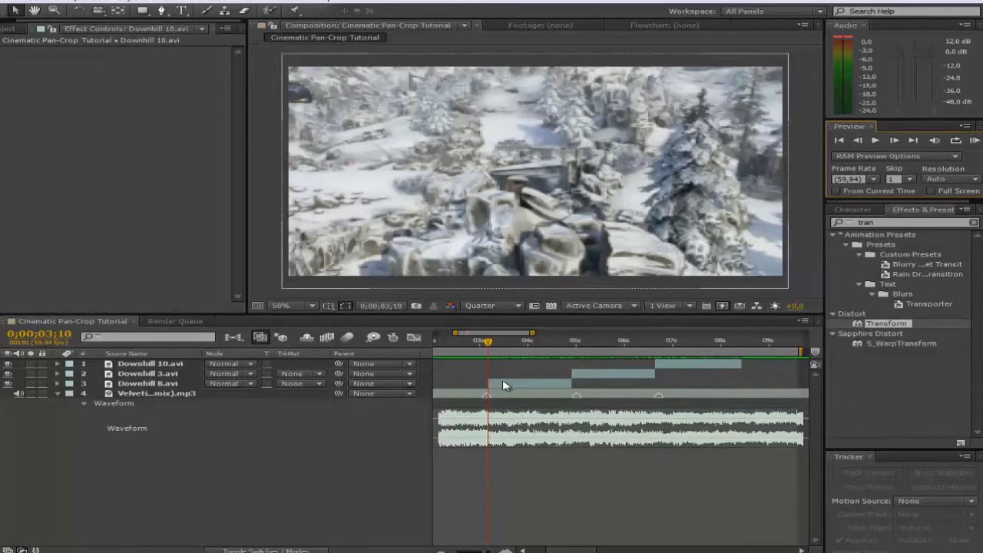
Apply Twixtor to all three Downhill clips at once and set its input frame rate to 59.94.
left_click(499, 386)
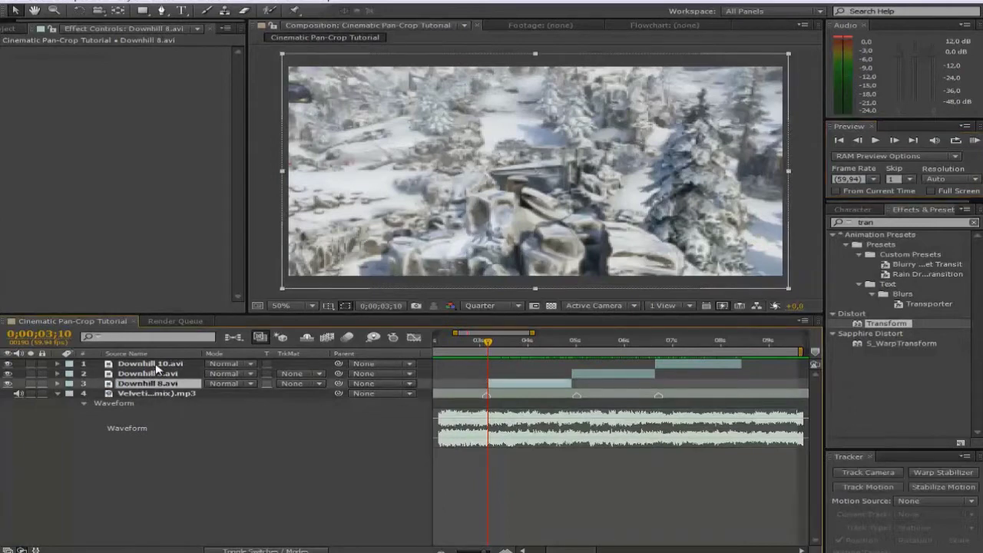
left_click(160, 364, "shift")
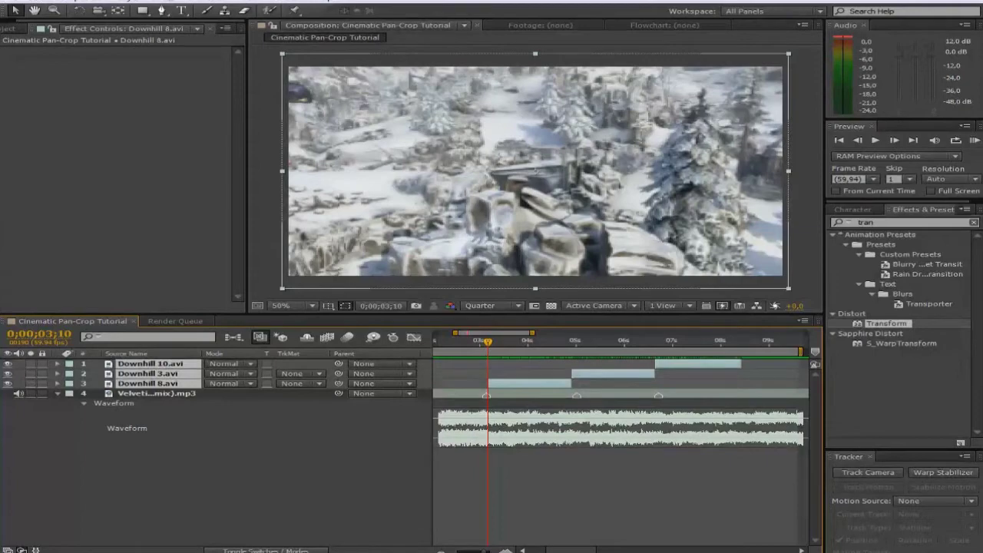
left_click(159, 3)
mouse_move(198, 246)
left_click(415, 297)
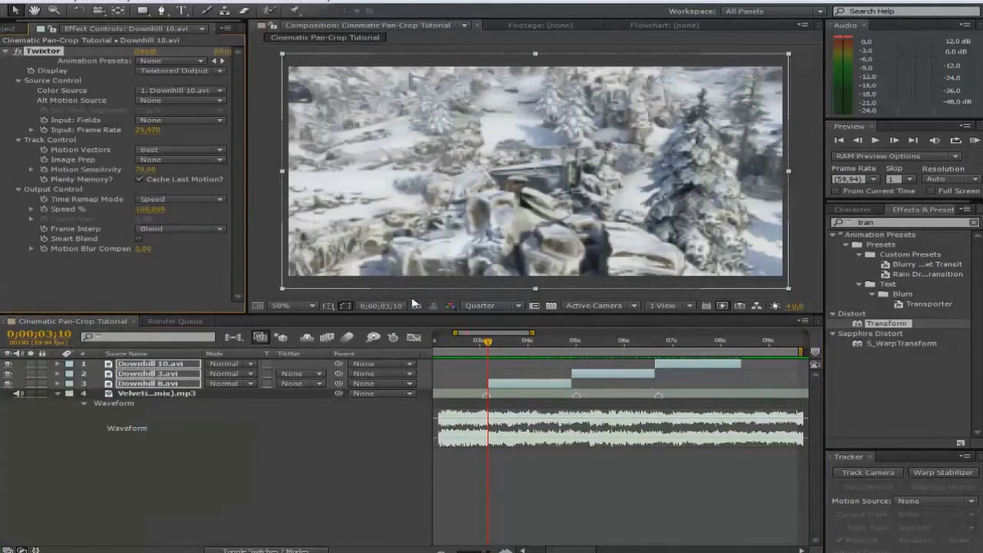
left_click(146, 134)
type("59")
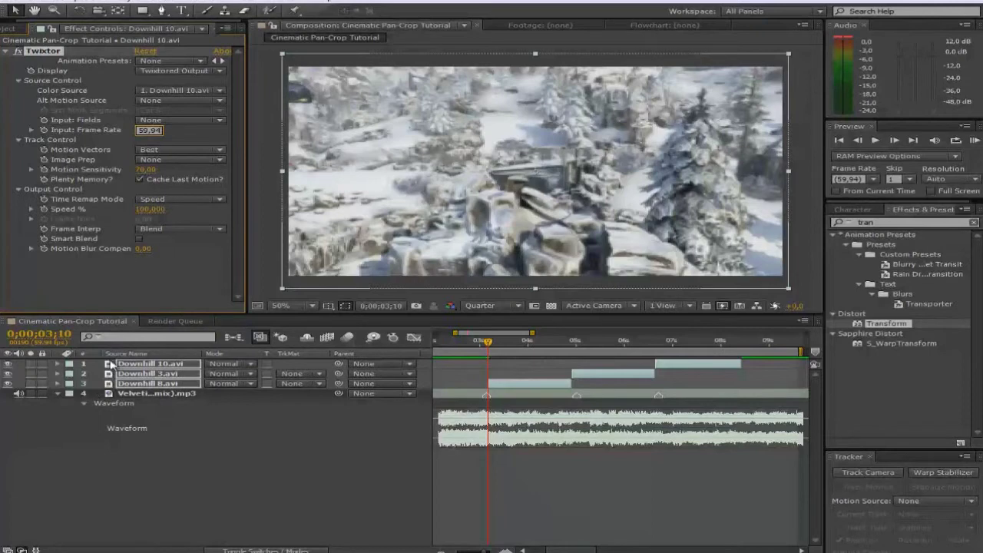
left_click(143, 392)
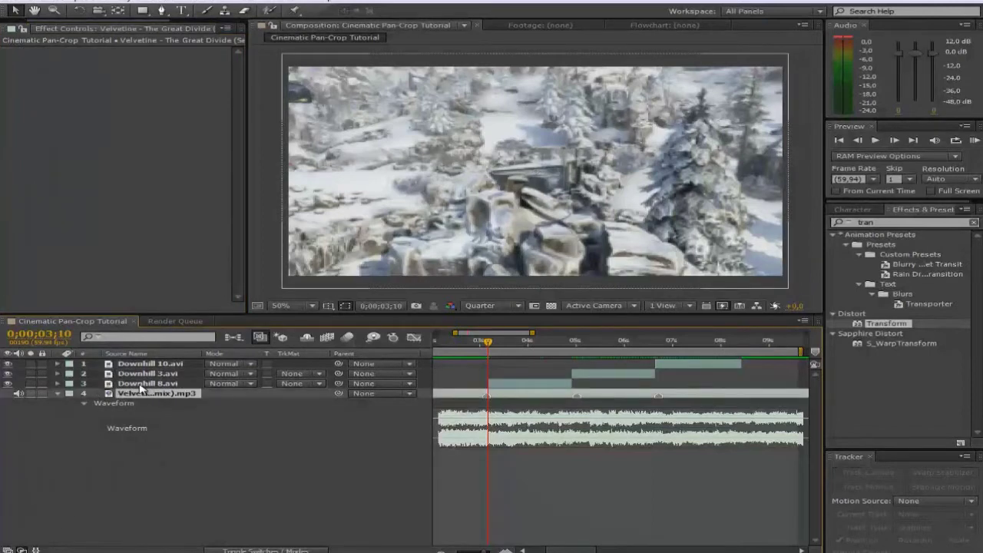
Start keyframing Twixtor Speed % on Downhill 8 one frame before the clip, and set it to 1000 at 0;00;03;10.
left_click(120, 384)
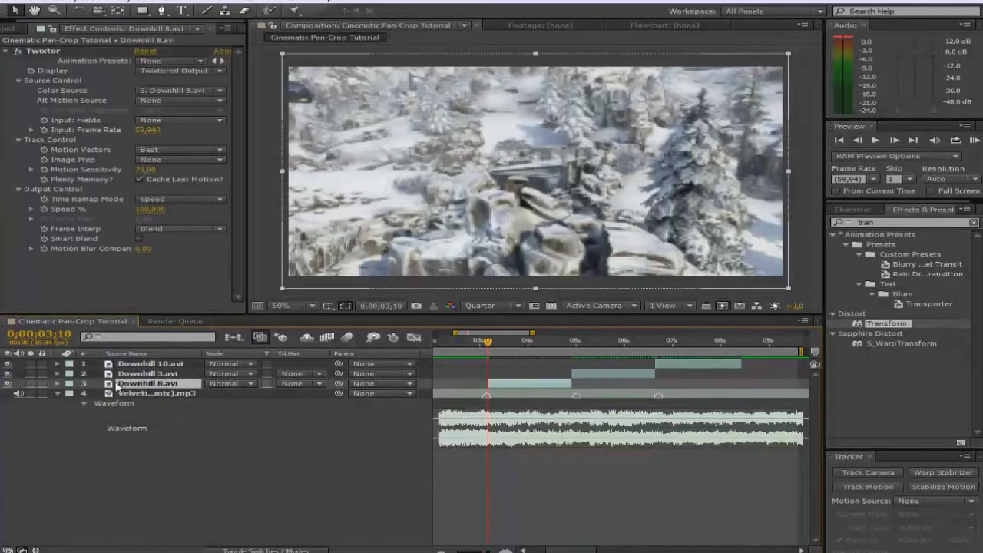
left_click(863, 142)
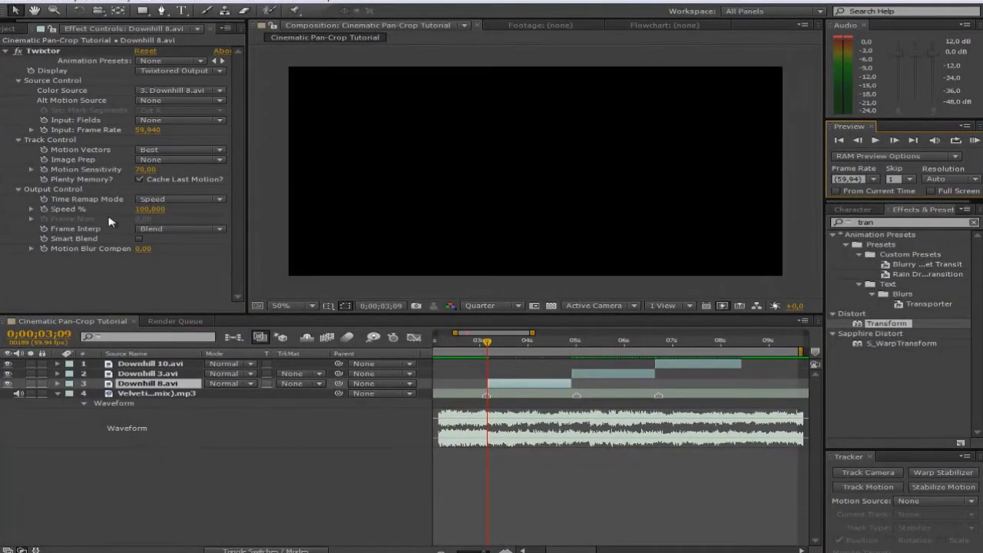
left_click(44, 211)
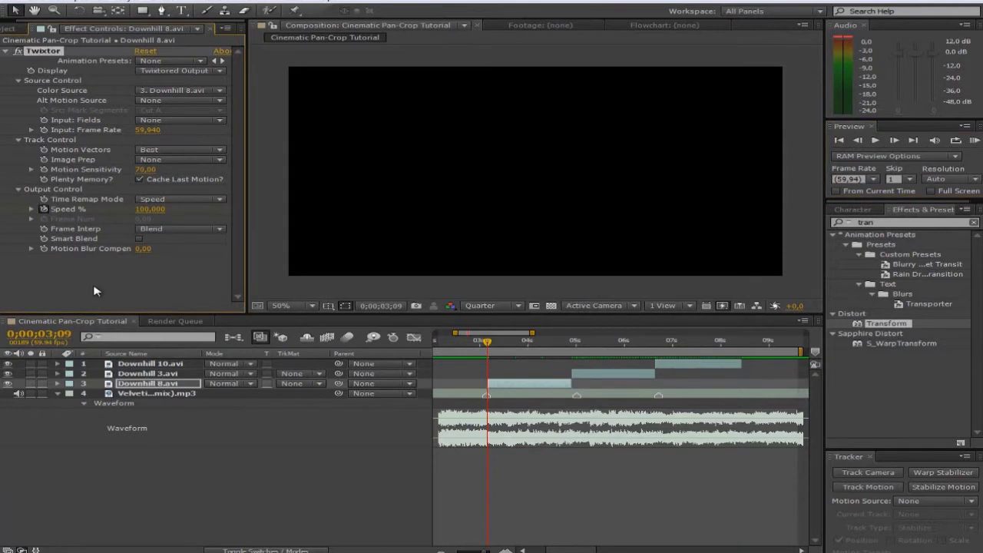
left_click(895, 141)
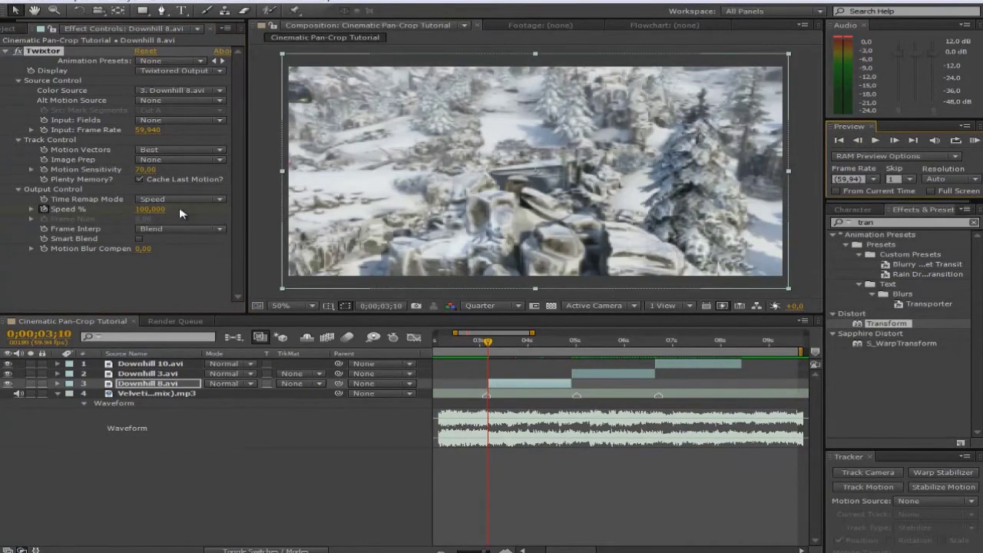
left_click(149, 210)
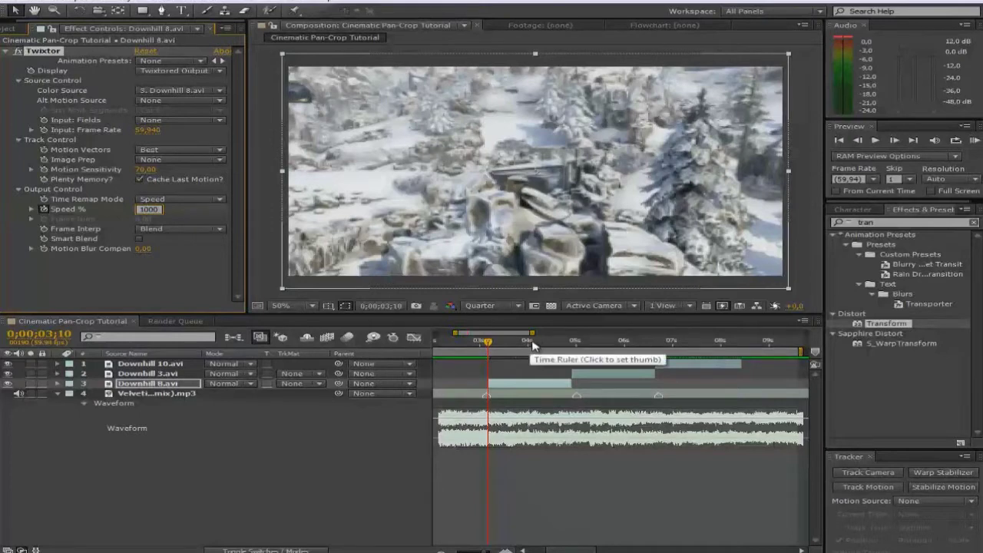
Add a Twixtor Speed % keyframe of 150 on Downhill 8 at 0;00;04;09.
left_click(533, 345)
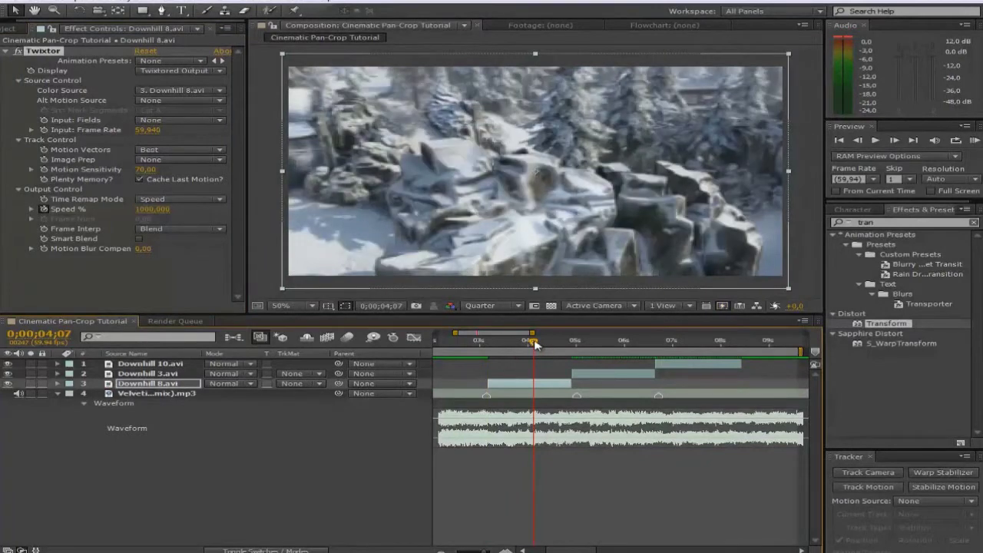
left_click(536, 345)
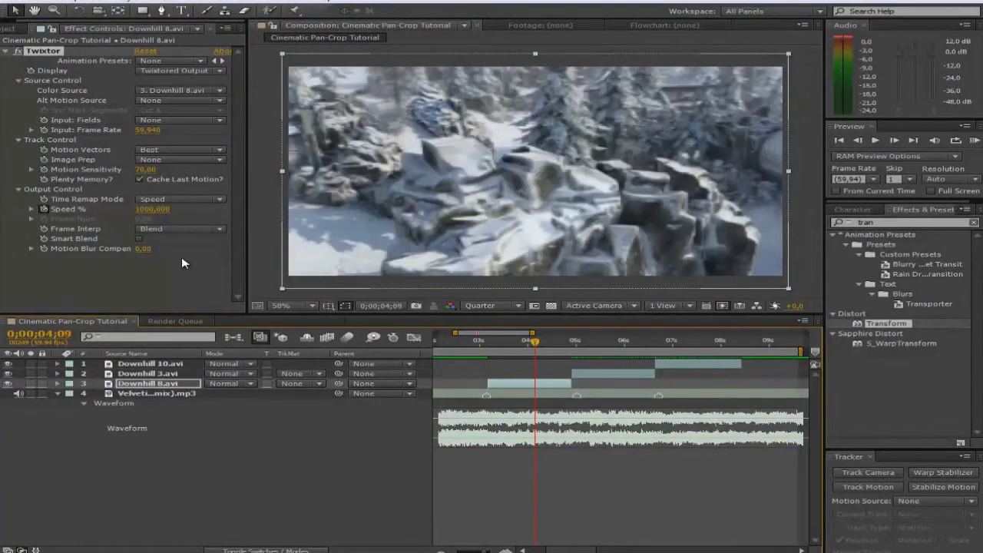
left_click(150, 209)
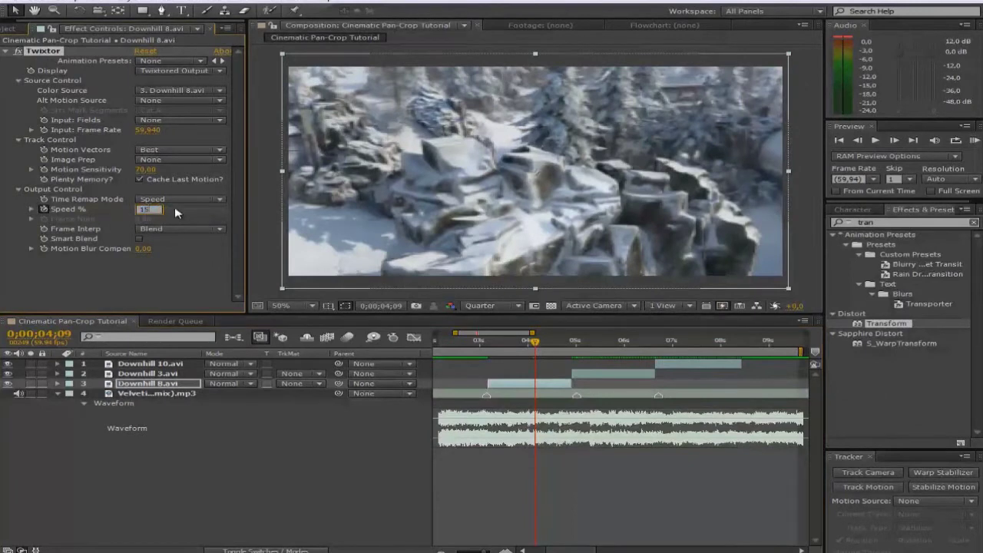
Add a Twixtor Speed % keyframe of 1000 at the end of Downhill 8, at 0;00;04;54.
left_click(548, 343)
left_click(571, 342)
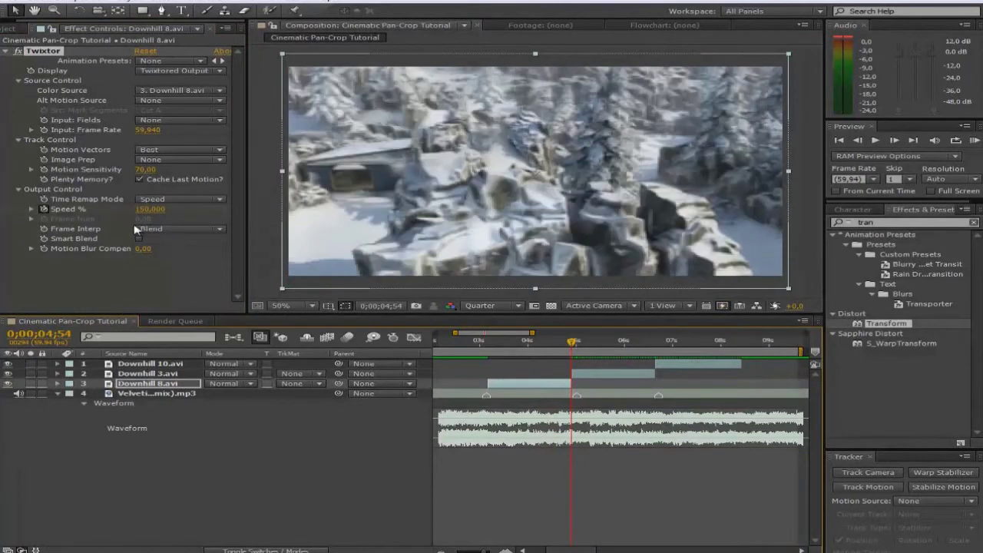
left_click(148, 209)
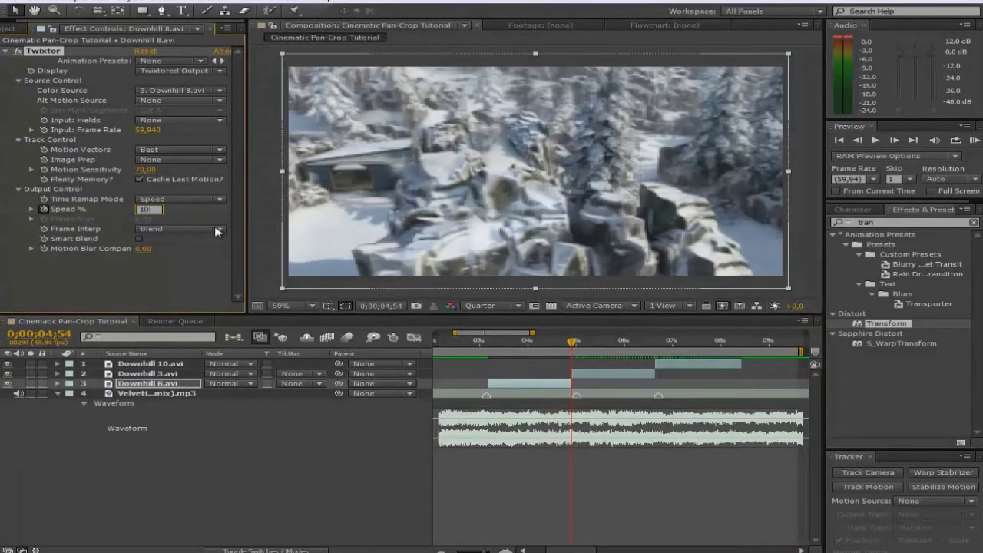
type("1000")
Reveal the keyframes of Downhill 8 and apply Easy Ease to all its Speed % keyframes.
left_click(165, 386)
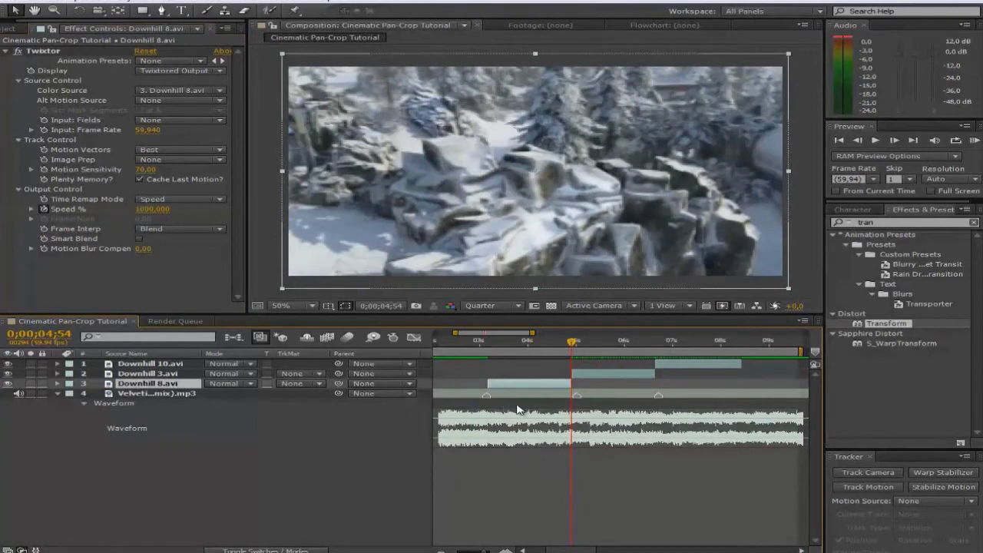
key("u")
left_click_drag(591, 410, 473, 419)
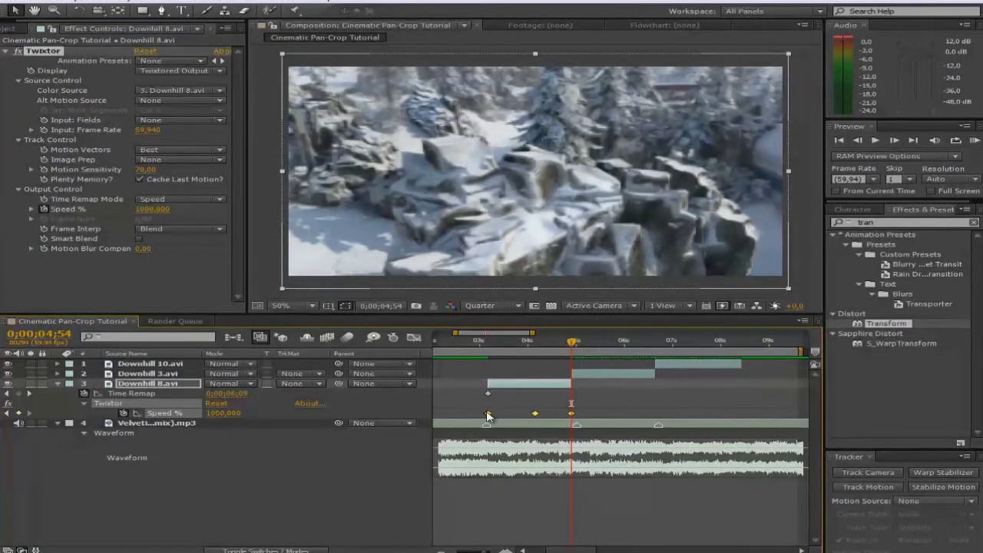
right_click(487, 415)
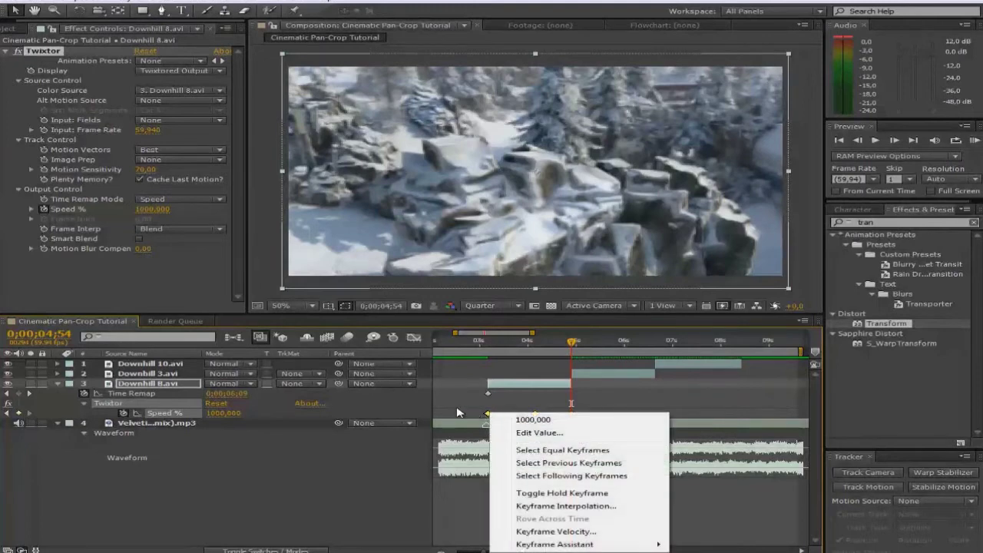
mouse_move(553, 543)
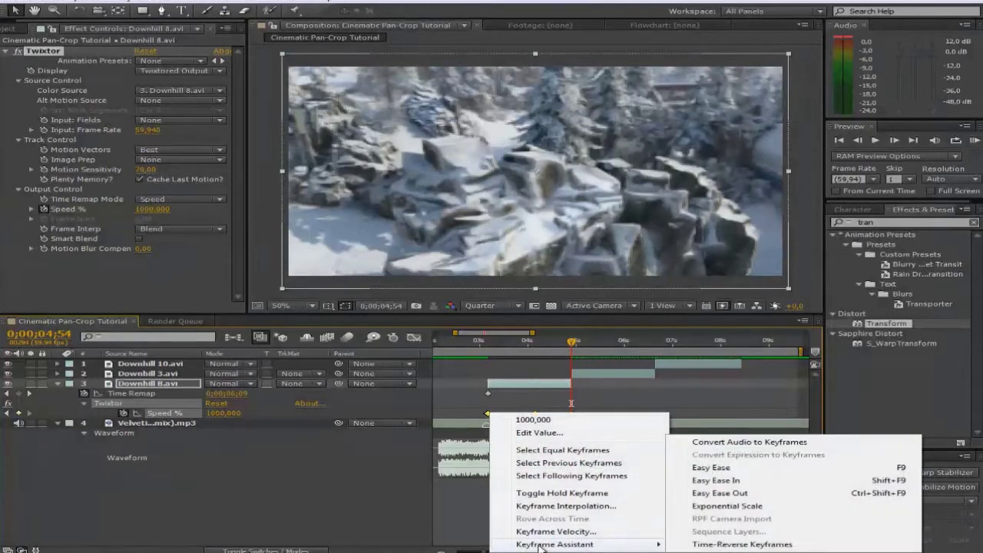
left_click(736, 470)
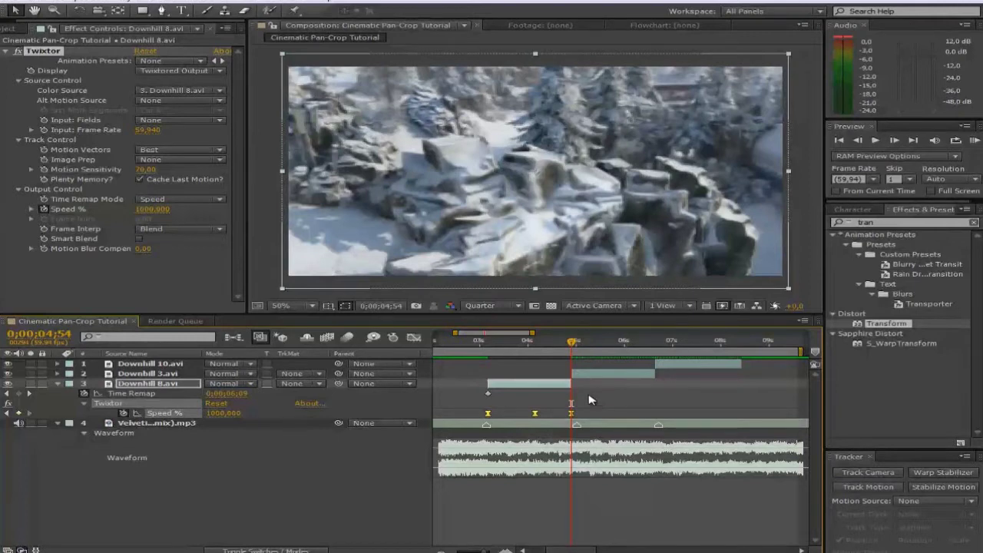
Shape the Speed % graph of Downhill 8 into a U curve by pulling the handles of both 1000 keyframes steeply down.
left_click(413, 338)
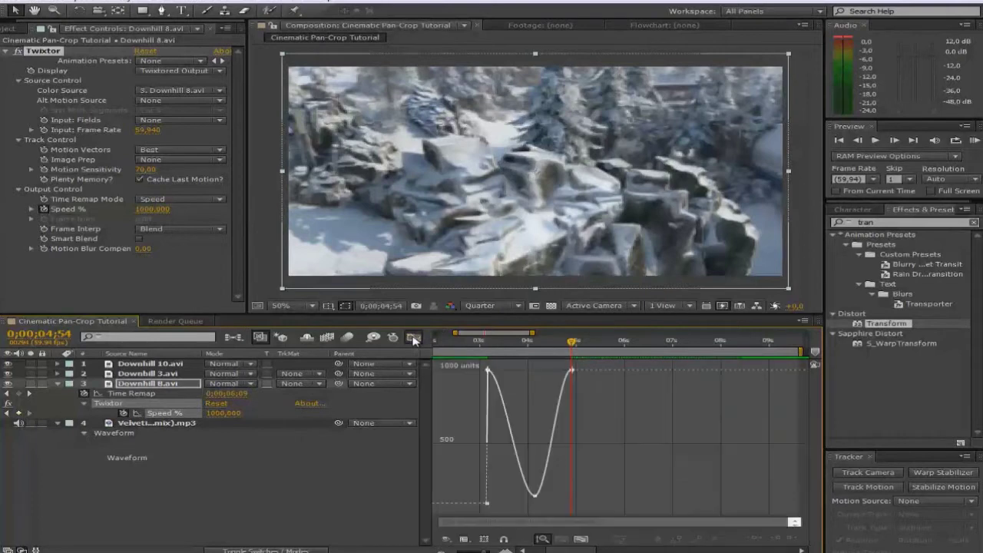
left_click_drag(532, 332, 471, 332)
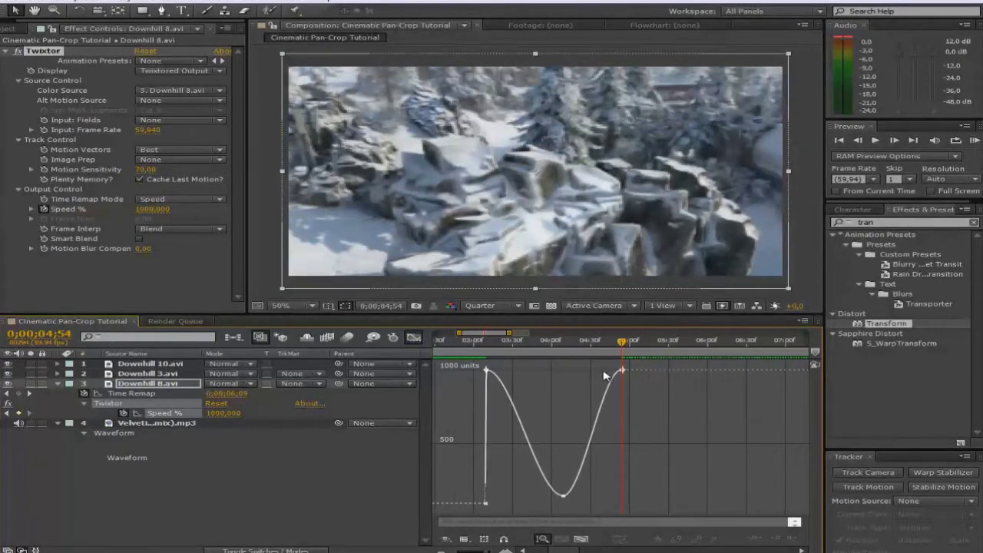
left_click(485, 370)
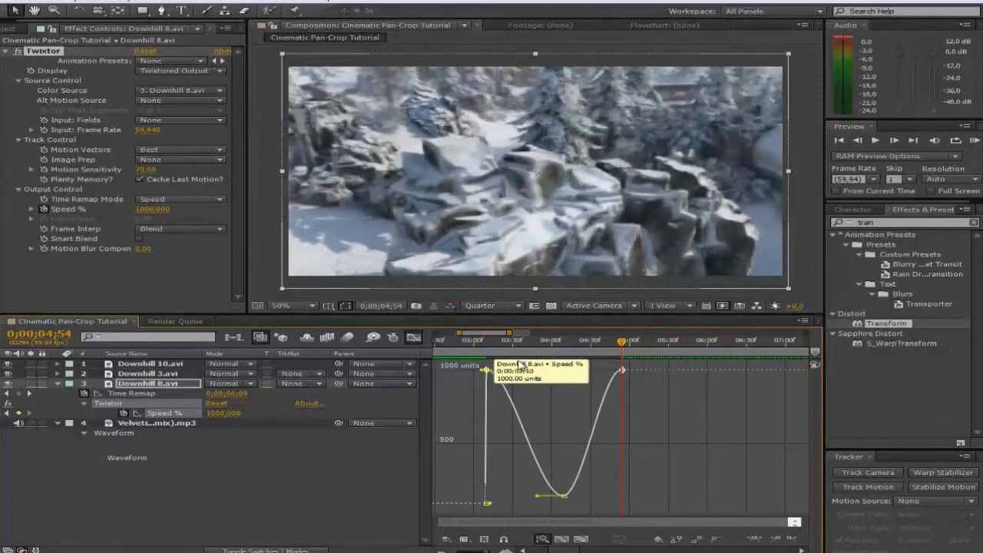
left_click_drag(512, 373, 488, 440)
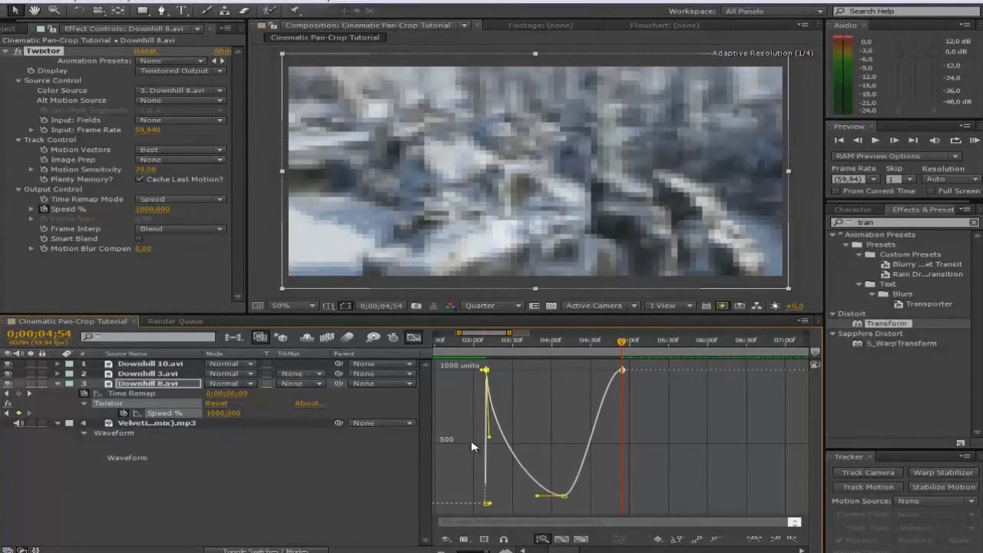
left_click(622, 370)
left_click_drag(604, 372, 616, 436)
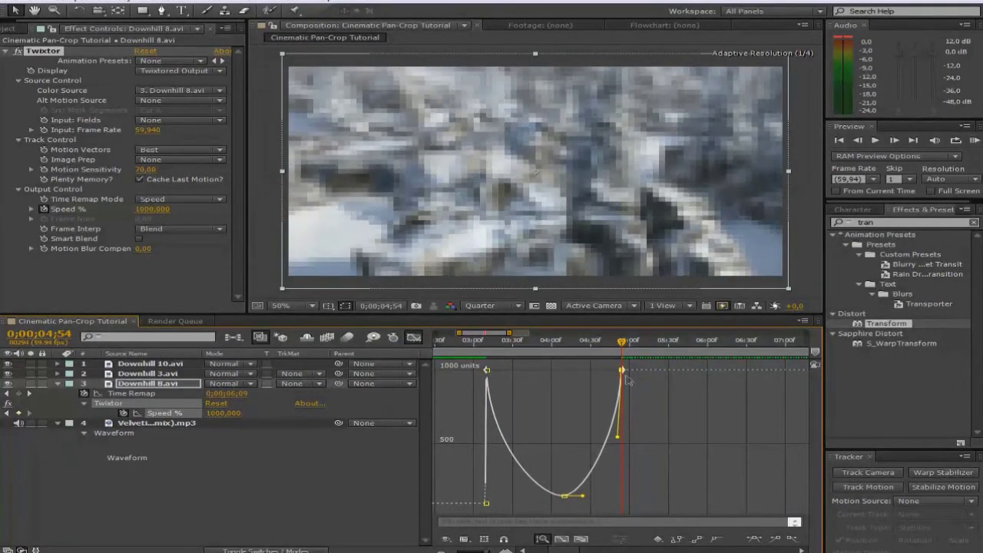
Scrub through Downhill 8 to check the speed ramp.
left_click_drag(622, 343, 492, 364)
key("space")
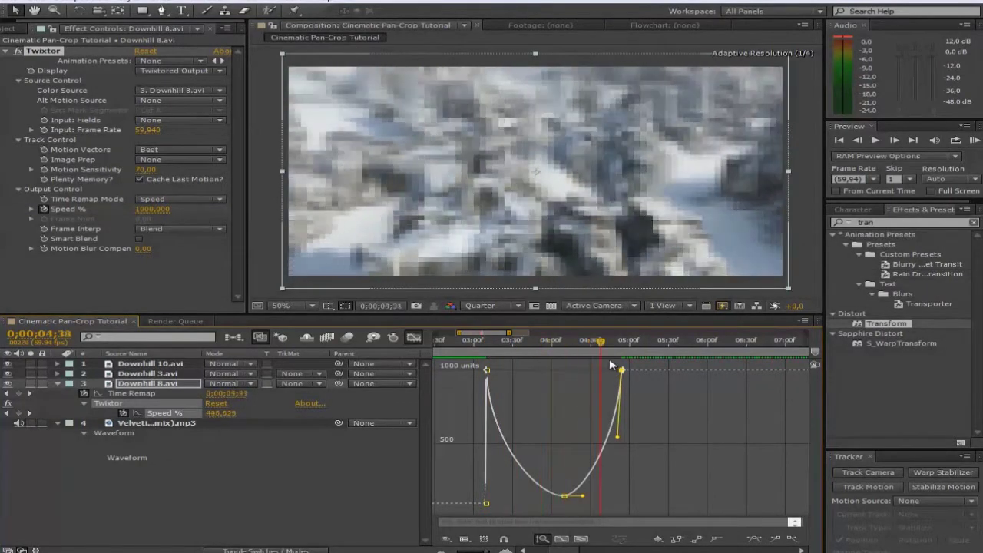
mouse_move(619, 346)
left_mouse_down()
mouse_move(480, 356)
mouse_move(621, 361)
left_mouse_up()
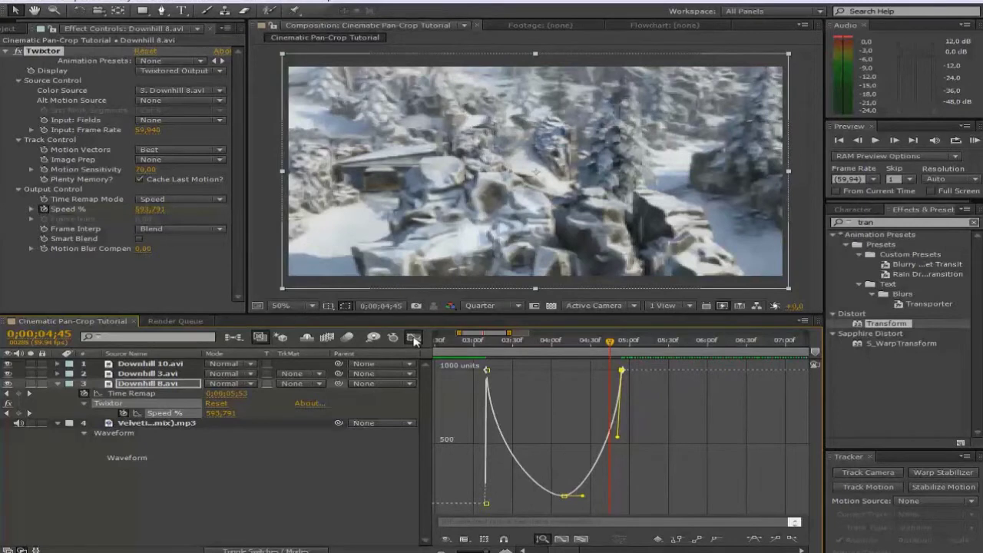
Leave the speed graph, start keyframing Twixtor Speed % at the beginning of Downhill 3, and set it to 1000 at 0;00;04;55.
left_click(414, 340)
left_click_drag(495, 335, 508, 343)
key("ctrl+Up")
left_click(858, 141)
left_click(859, 141)
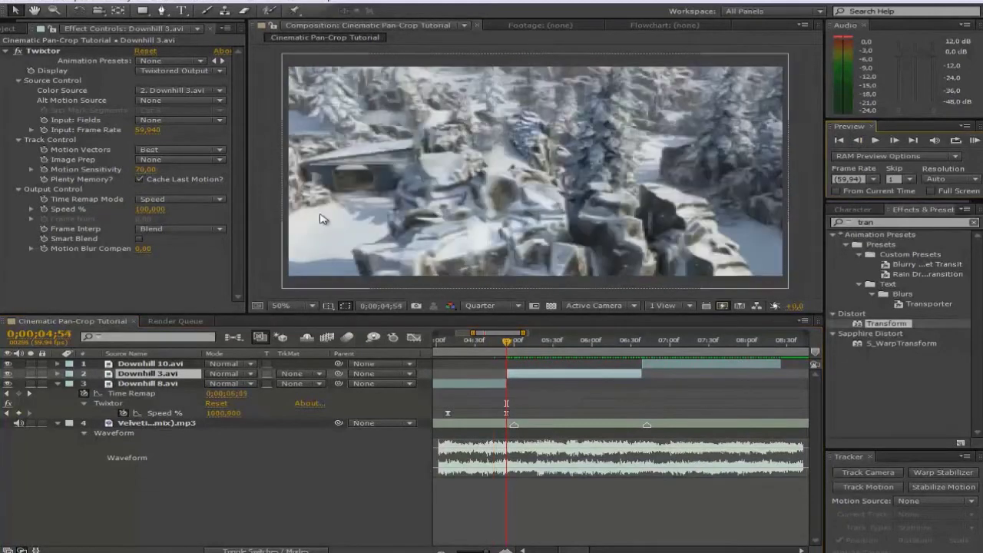
left_click(43, 210)
left_click(893, 141)
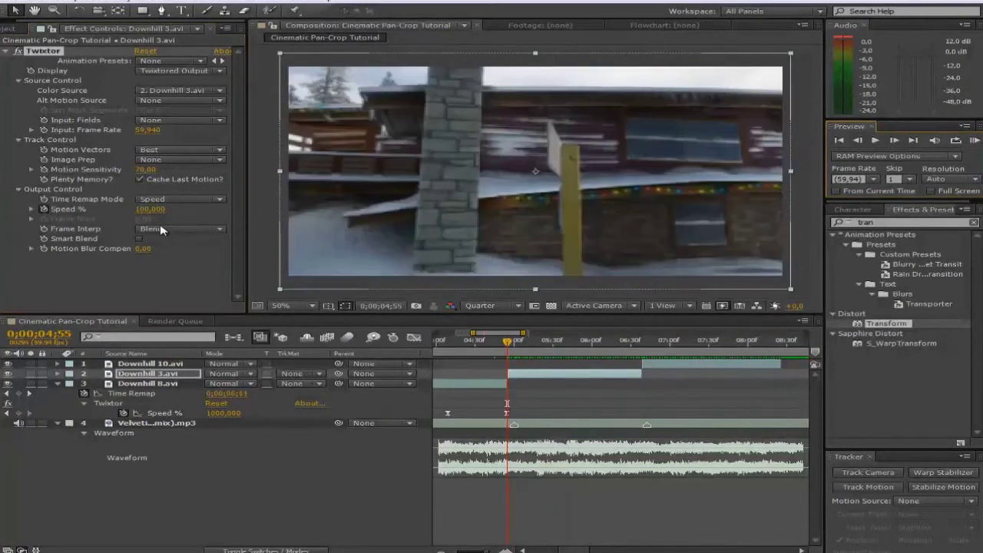
left_click(151, 211)
type("1000")
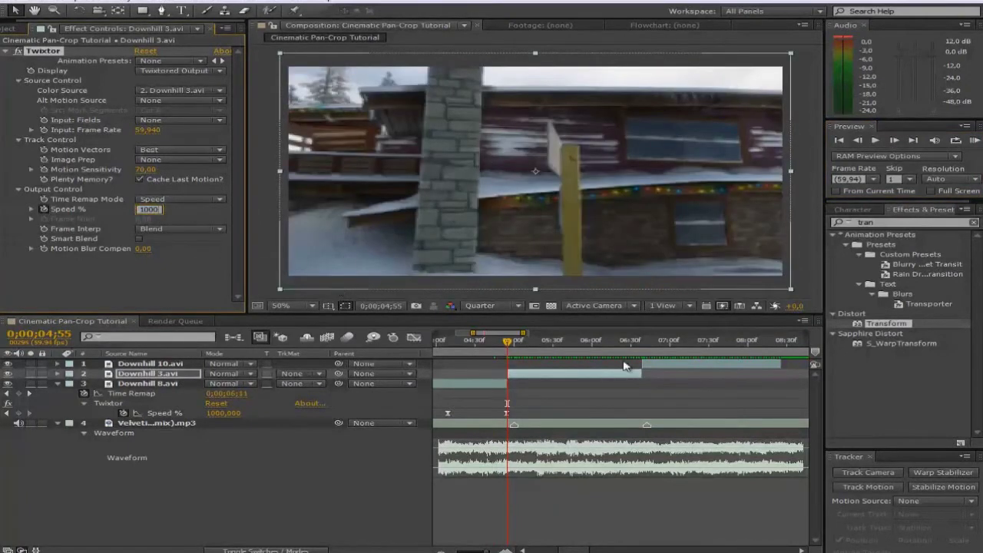
Add a Twixtor Speed % keyframe of 150 in the middle of Downhill 3, at 0;00;05;49.
left_click(577, 348)
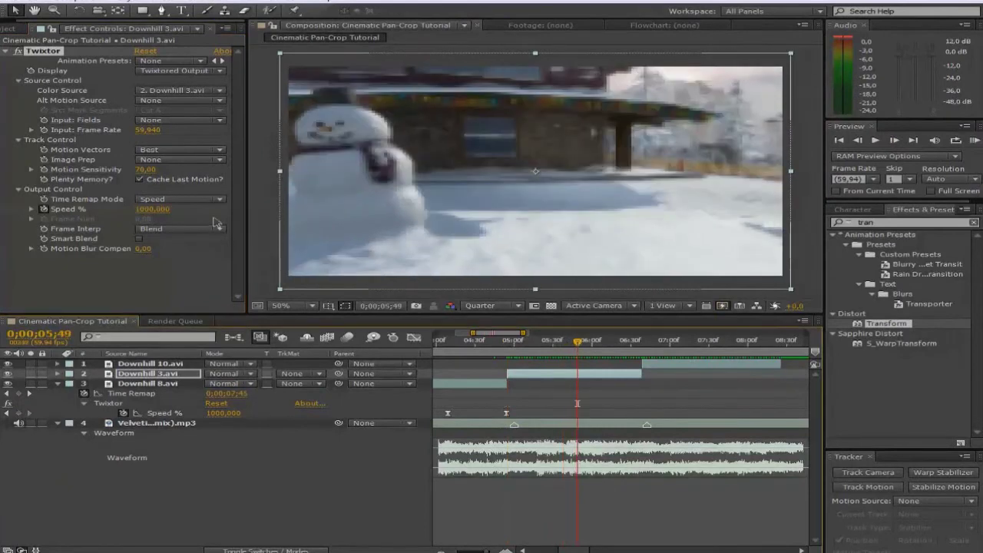
left_click(148, 212)
type("150")
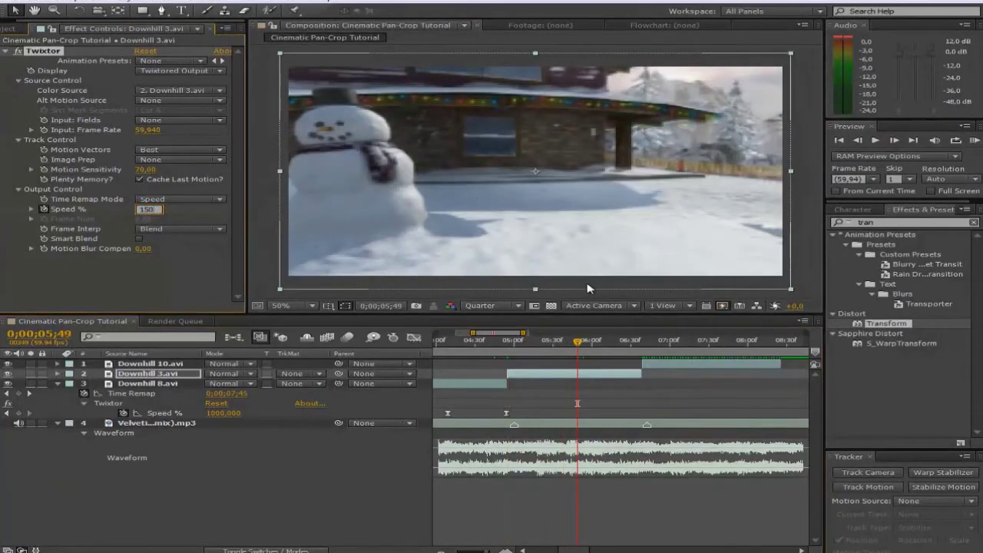
Add a Twixtor Speed % keyframe of 1000 at the end of Downhill 3, at 0;00;06;38.
left_click(631, 343)
left_click_drag(638, 343, 641, 343)
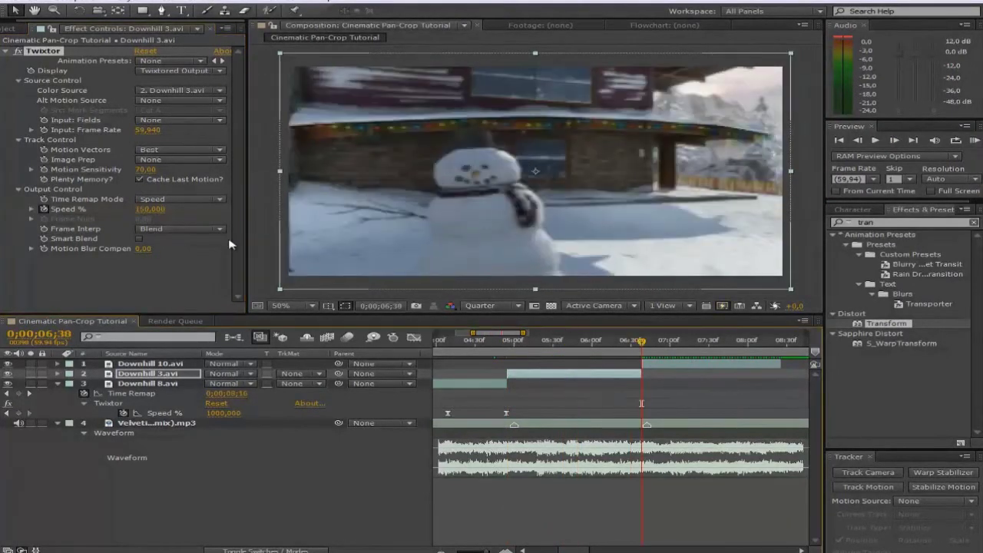
left_click(147, 209)
type("1000")
left_click(203, 214)
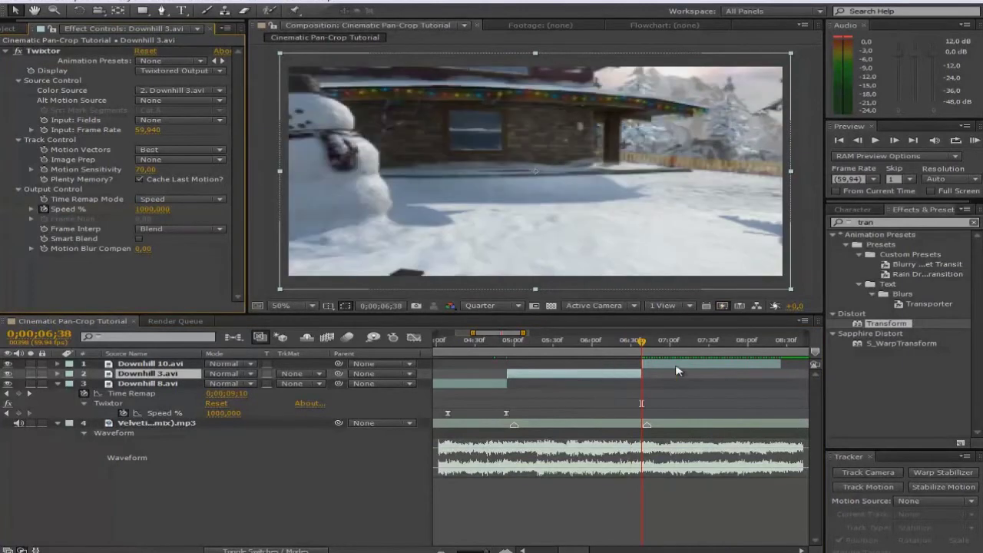
Reveal the keyframes of Downhill 3 and apply Easy Ease to its three Speed % keyframes.
left_click(590, 376)
key("u")
left_click_drag(659, 399, 498, 415)
right_click(508, 407)
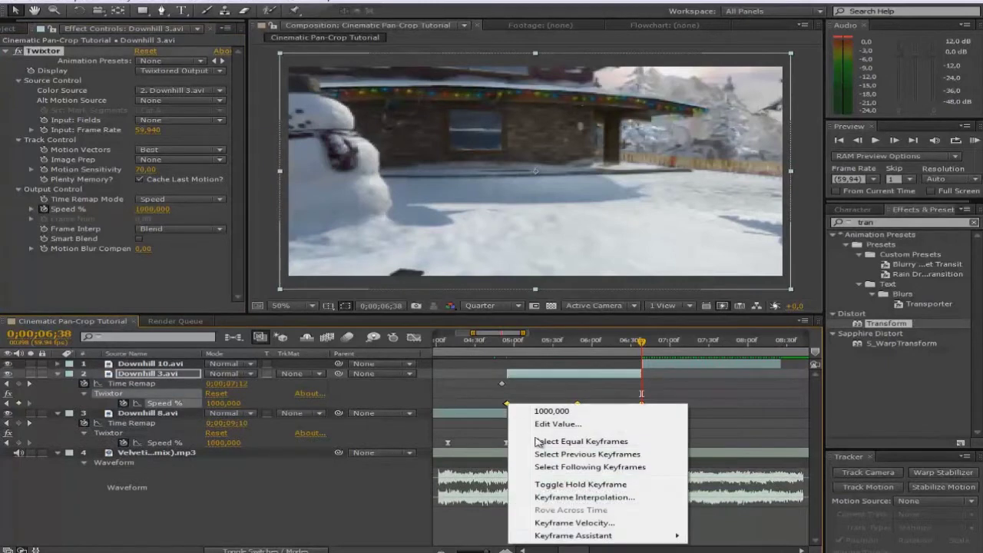
mouse_move(653, 535)
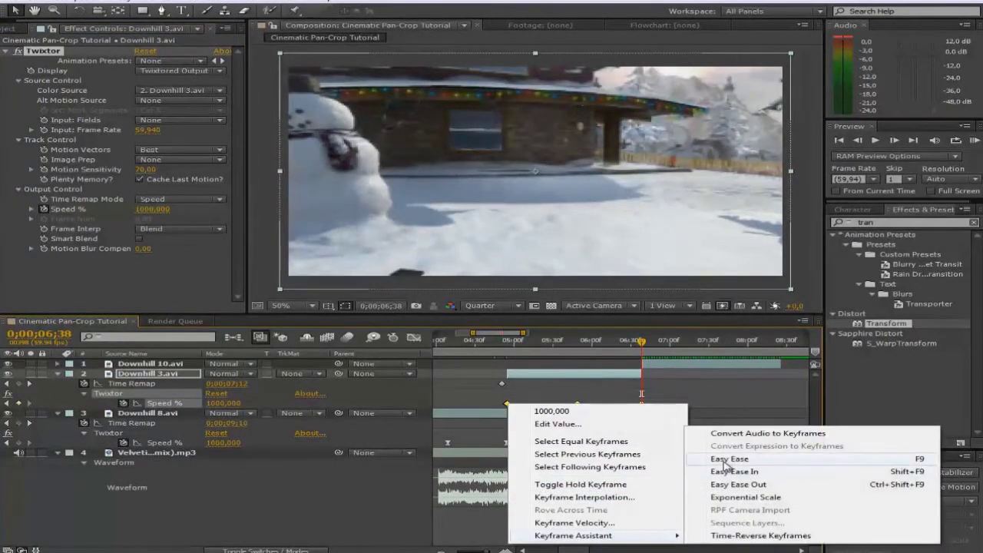
left_click(722, 464)
Shape the Speed % graph of Downhill 3 into a U curve by pulling the handles of both 1000 keyframes steeply down.
left_click(413, 338)
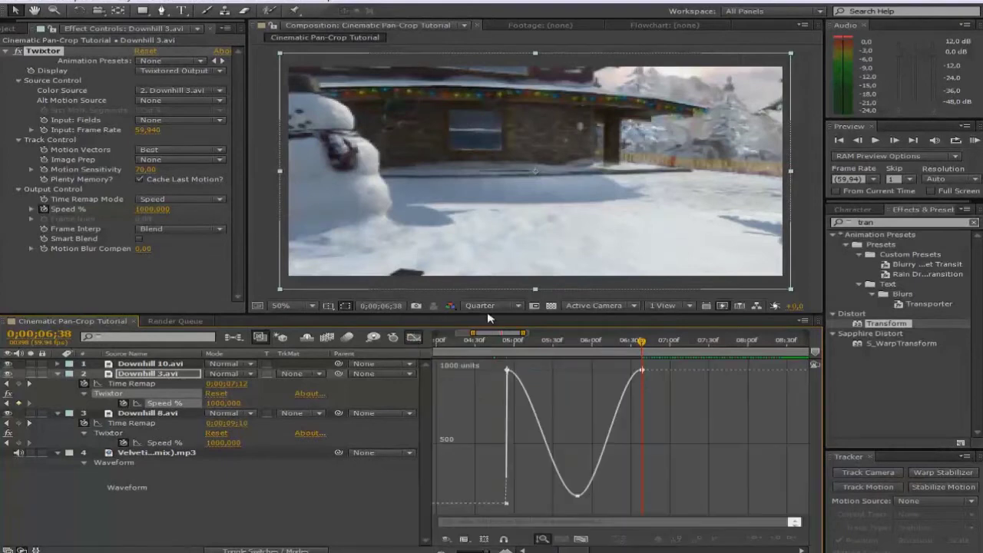
left_click_drag(619, 370, 631, 442)
left_click(509, 371)
left_click_drag(529, 370, 476, 428)
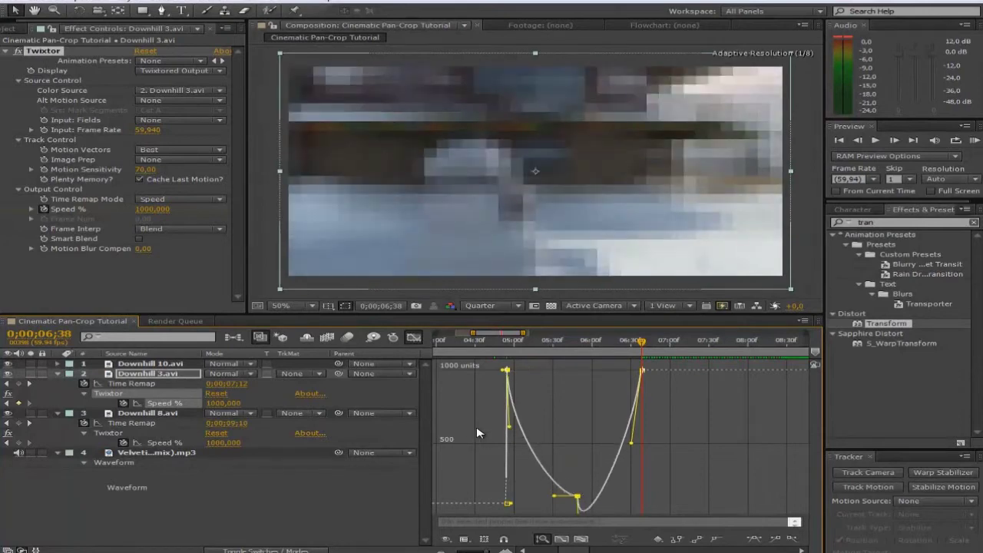
key("ctrl+z")
left_click(576, 389)
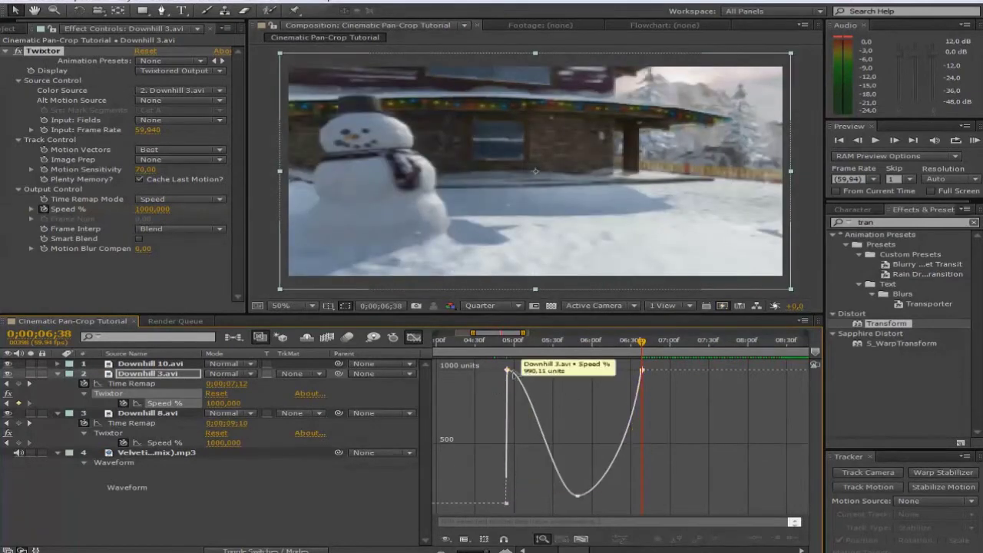
left_click(507, 370)
left_click_drag(529, 370, 456, 433)
left_click(414, 337)
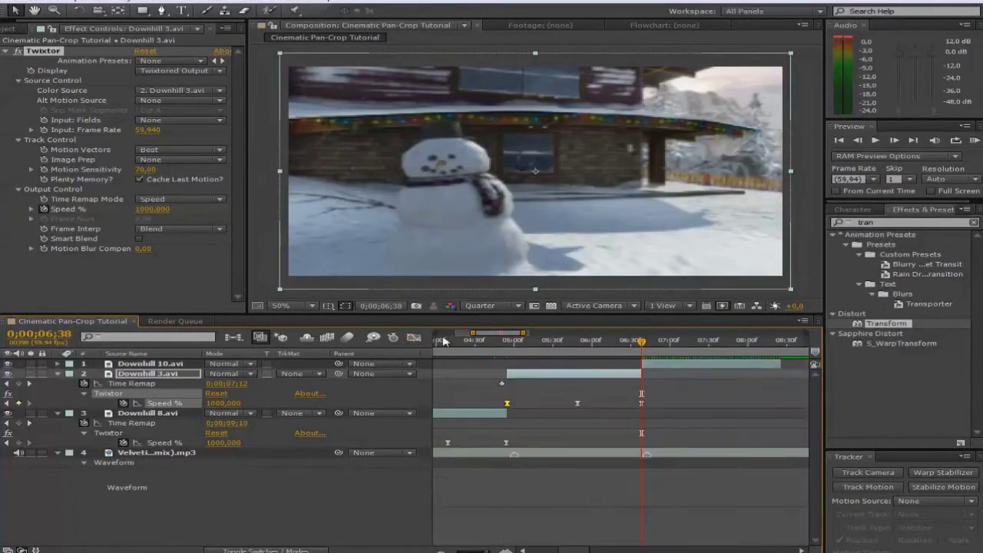
Set the last Speed % keyframe of Downhill 3 to 1200.
left_click_drag(508, 335, 515, 335)
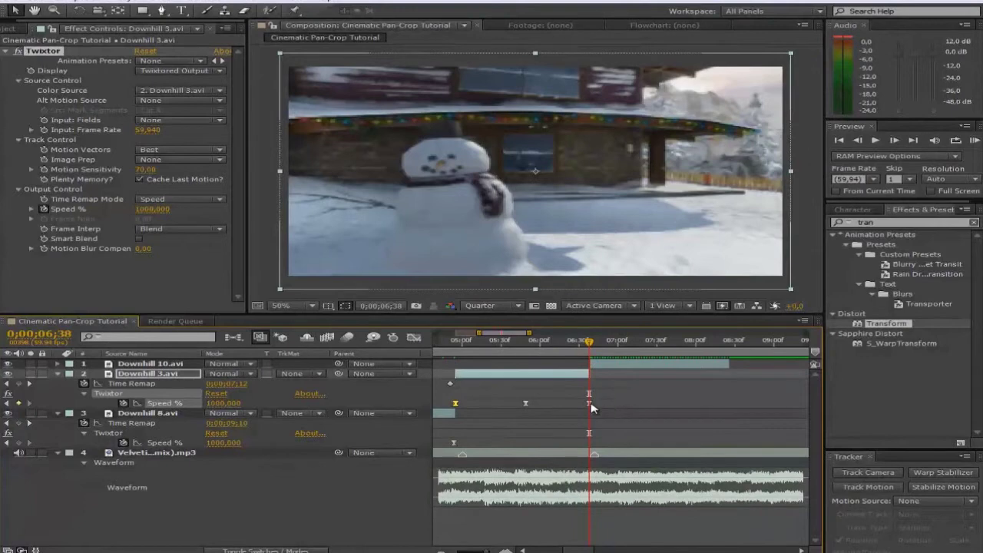
double_click(589, 403)
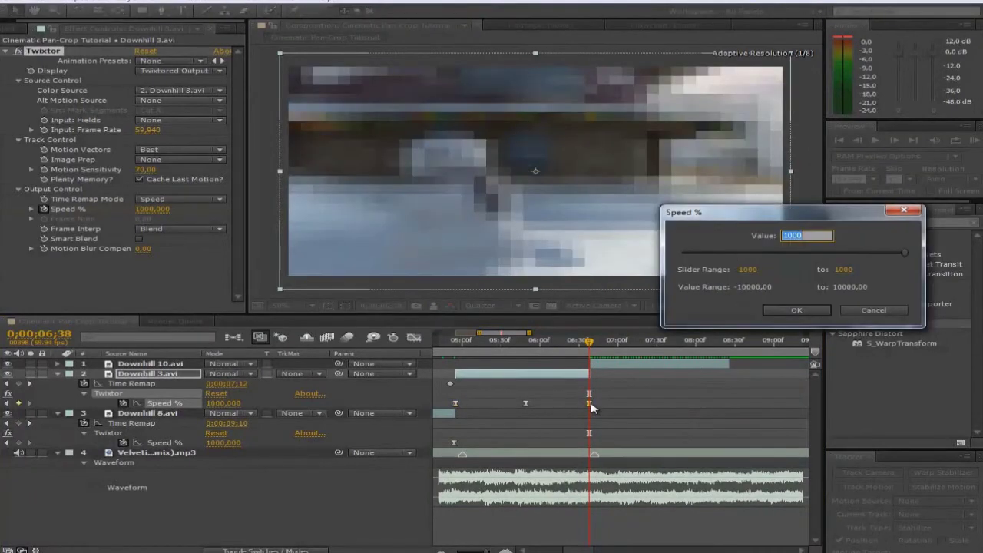
type("1200")
left_click(791, 310)
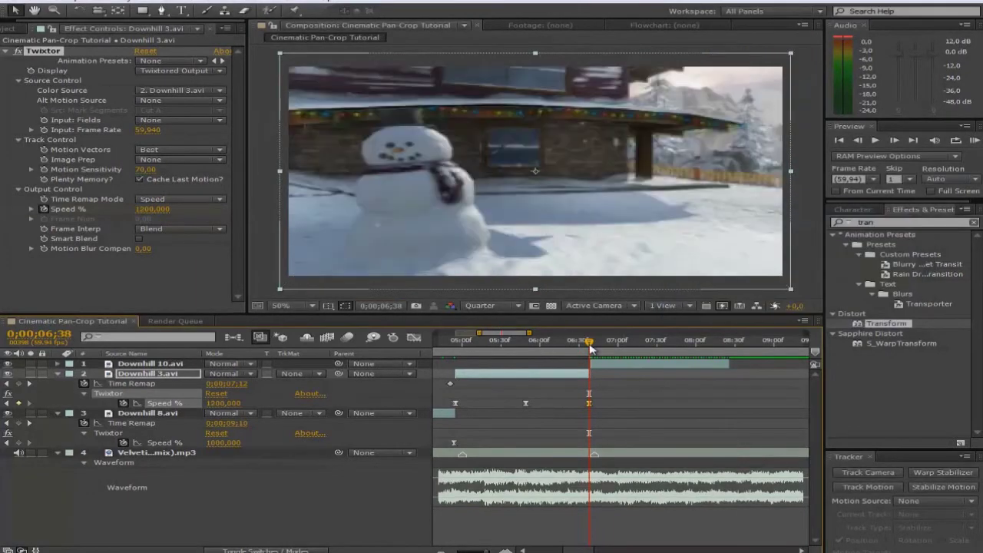
Start keyframing Twixtor Speed % at the first frame of Downhill 10, 0;00;06;39, with a value of 1000.
mouse_move(589, 343)
left_mouse_down()
mouse_move(602, 343)
mouse_move(591, 345)
left_mouse_up()
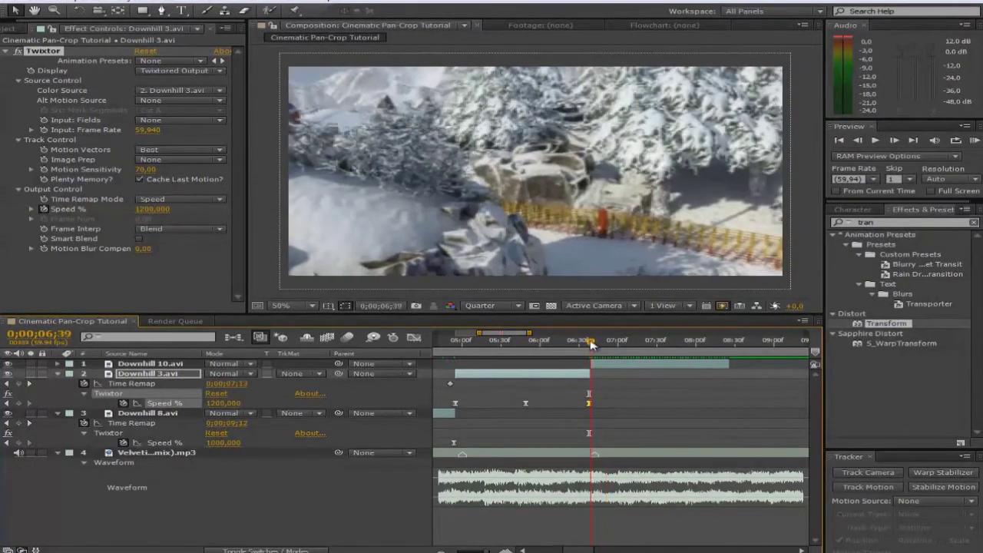
left_click(604, 365)
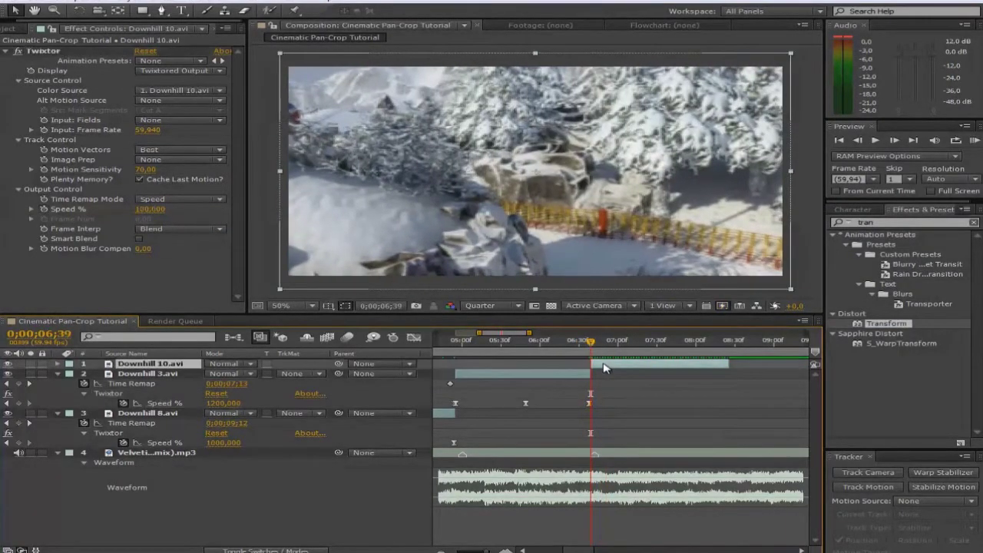
left_click(857, 140)
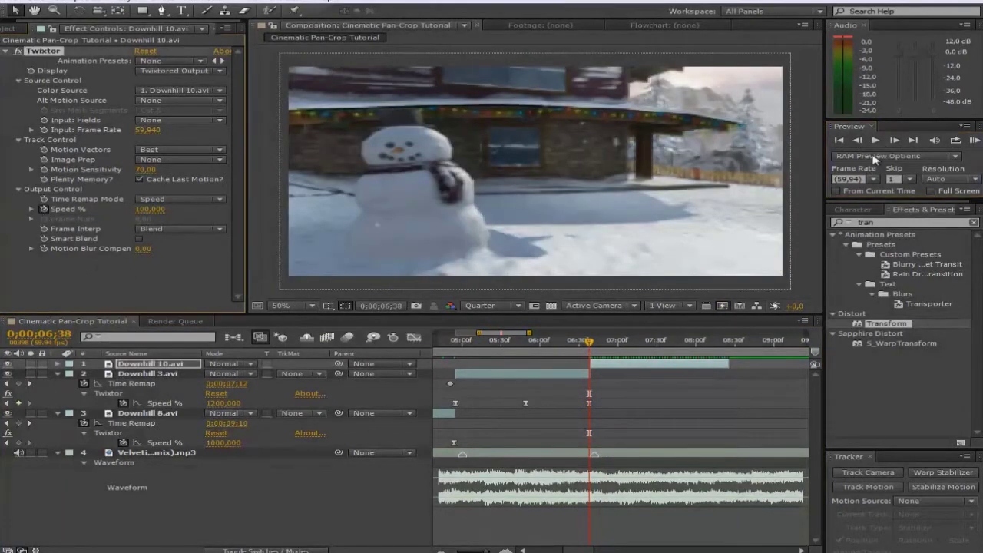
left_click(894, 140)
left_click(149, 210)
type("1000")
Add a Twixtor Speed % keyframe of 150 just past the middle of Downhill 10.
left_click(668, 342)
left_click_drag(667, 343, 674, 343)
left_click(148, 210)
type("150")
Add a Twixtor Speed % keyframe of 1000 at the end of Downhill 10, at 0;00;08;25.
left_click_drag(686, 338, 728, 340)
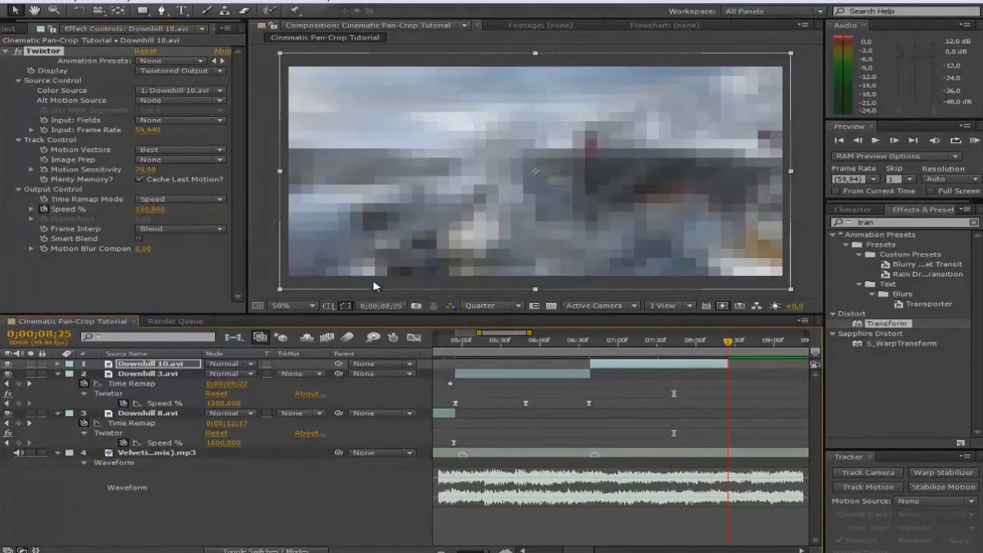
left_click(152, 209)
type("1000")
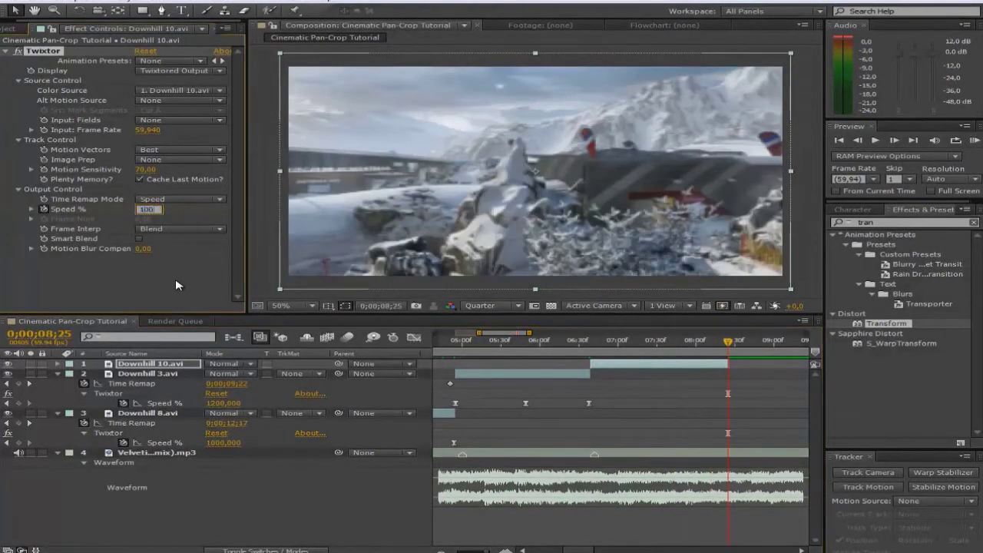
left_click(194, 294)
Reveal the keyframes of Downhill 10 and apply Easy Ease to its three Speed % keyframes.
mouse_move(461, 333)
left_mouse_down()
mouse_move(433, 333)
mouse_move(452, 333)
left_mouse_up()
key("u")
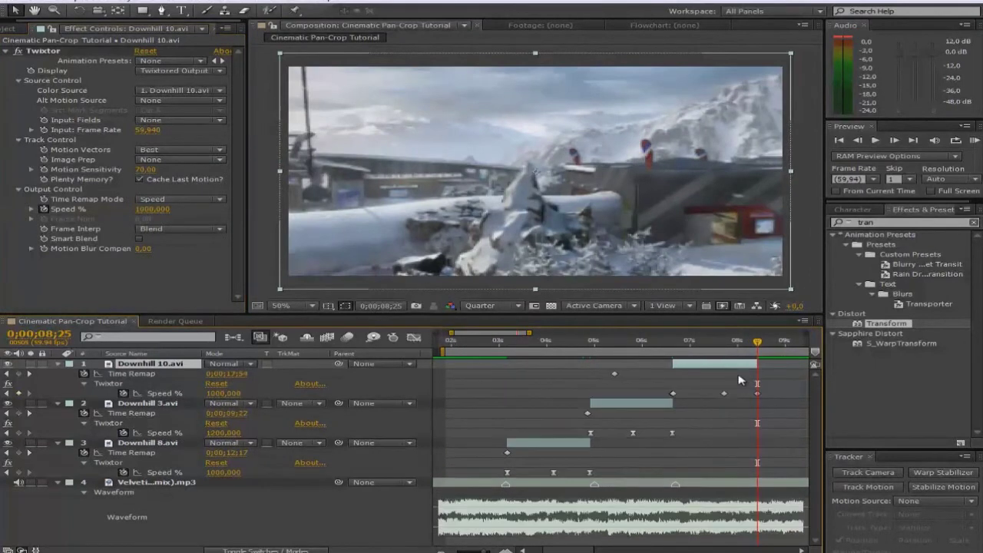
left_click_drag(767, 392, 620, 405)
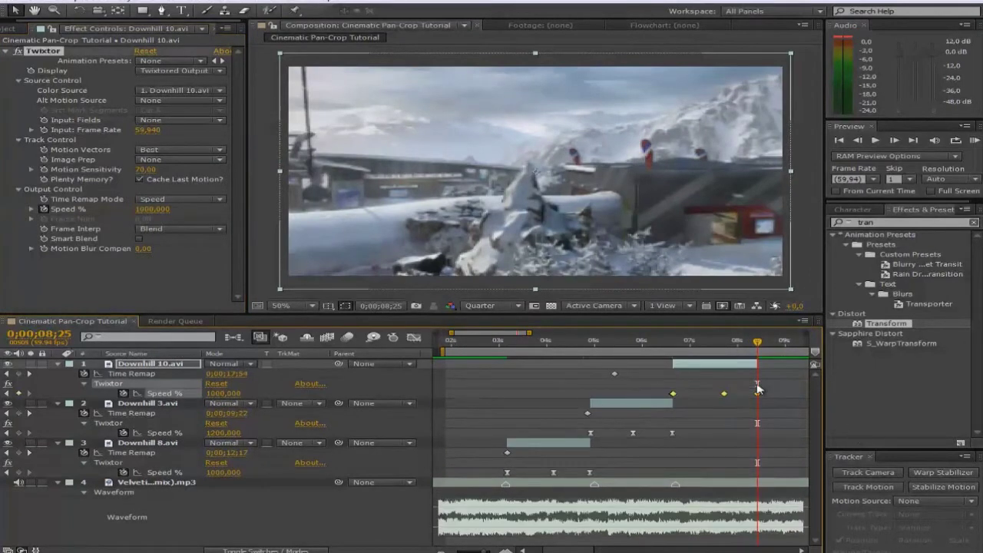
right_click(724, 393)
mouse_move(791, 523)
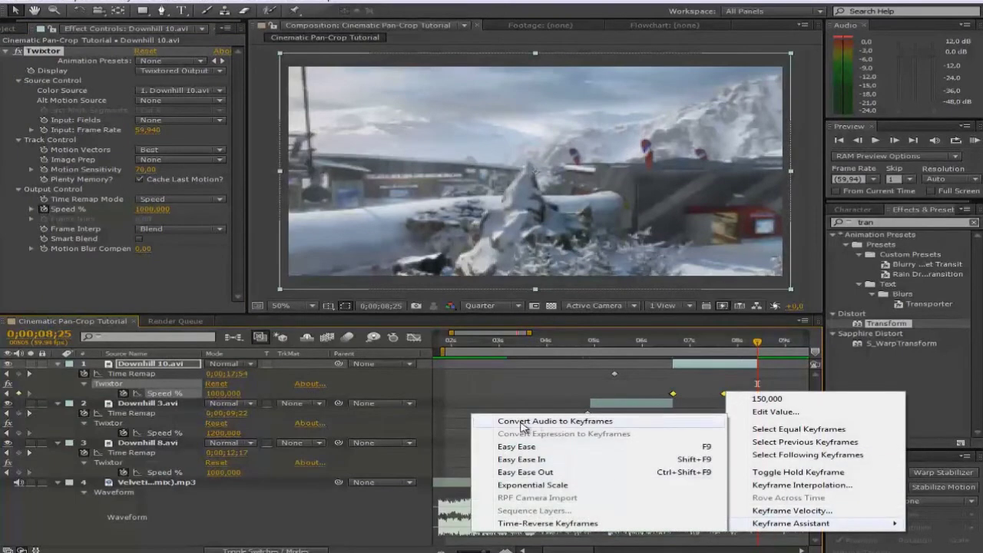
left_click(516, 446)
Shape the Speed % graph of Downhill 10 into a U curve by pulling the handles of its first and last keyframes steeply down.
left_click(413, 337)
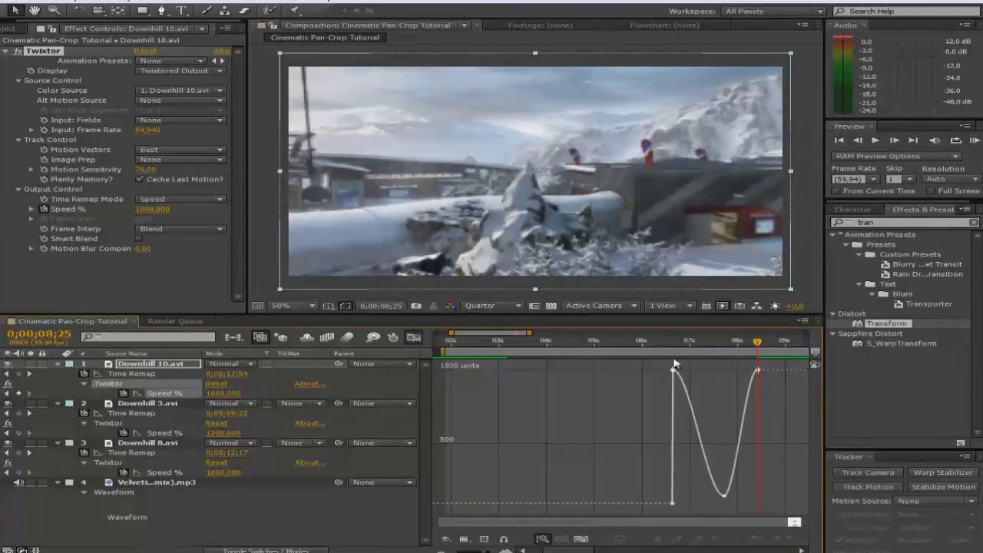
left_click(673, 370)
left_click_drag(689, 370, 688, 371)
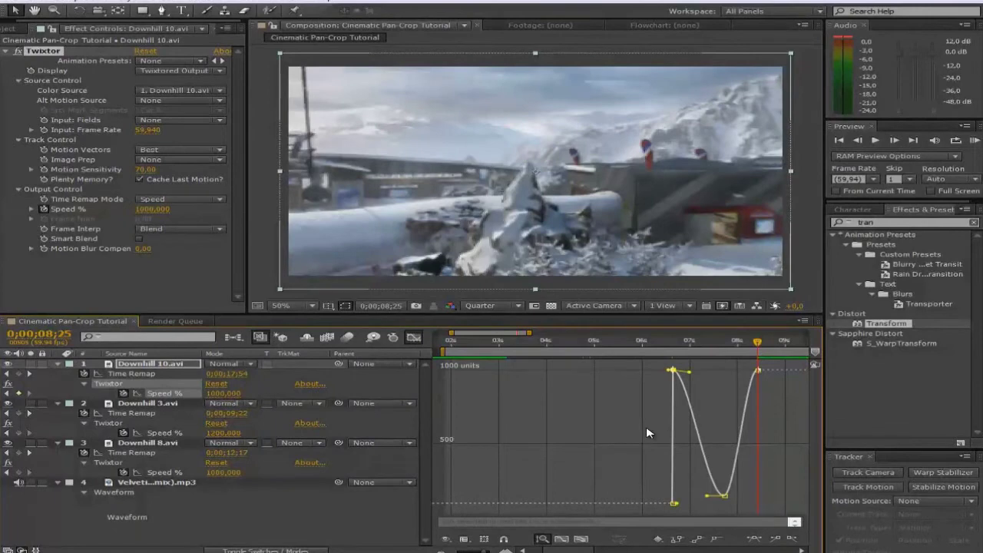
left_click_drag(651, 433, 644, 426)
left_click(757, 369)
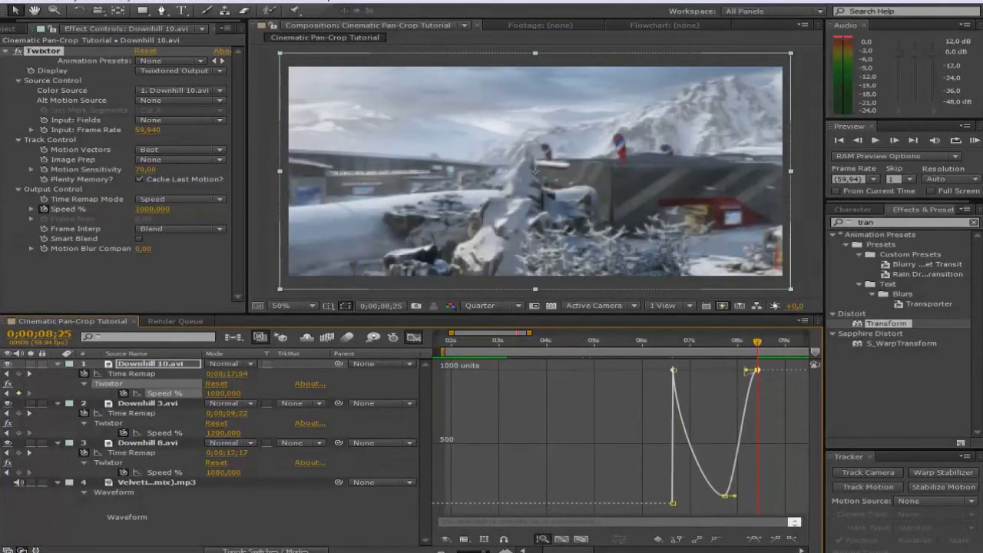
left_click_drag(749, 374, 775, 422)
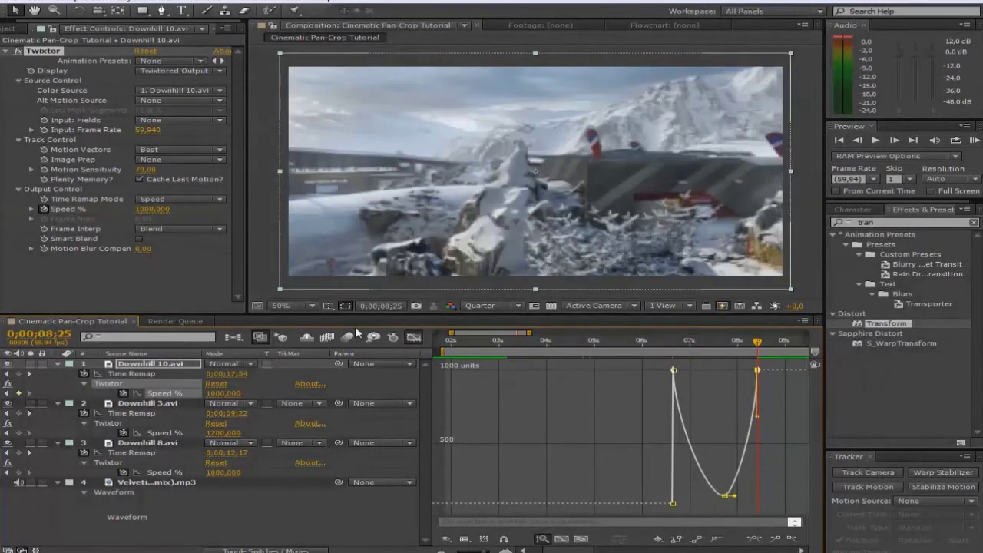
left_click(413, 338)
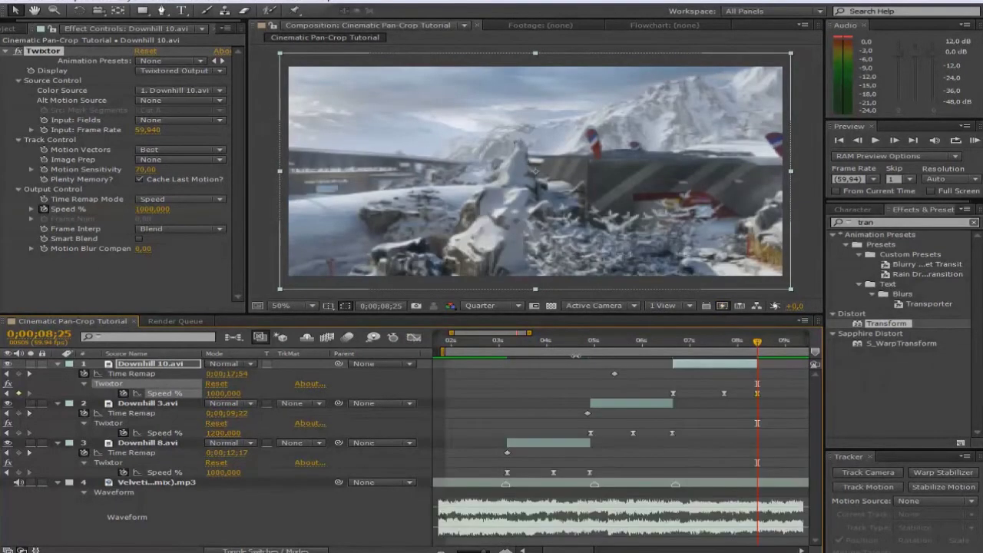
Play a RAM preview of the composition to check the speed ramps on all three clips.
left_click(974, 141)
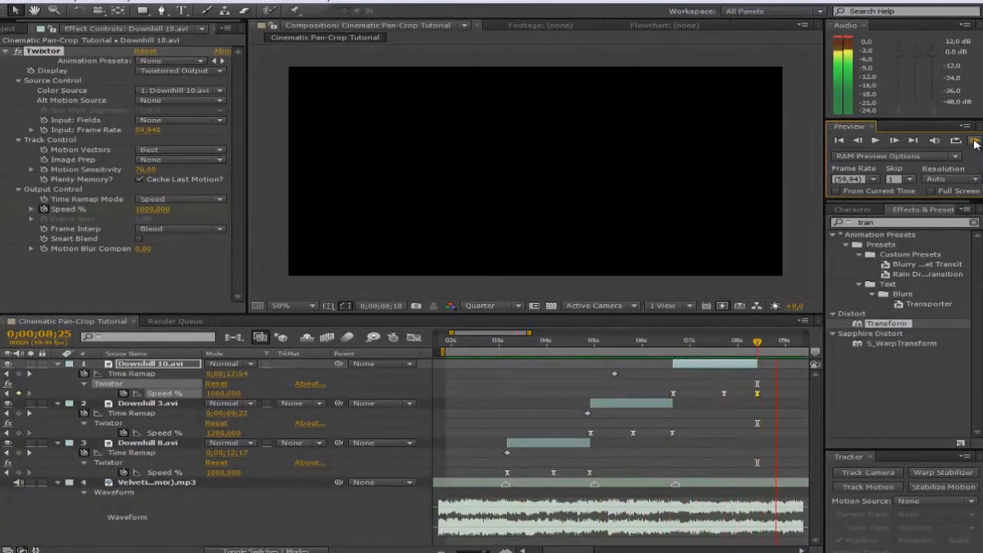
left_click(974, 144)
left_click(687, 387)
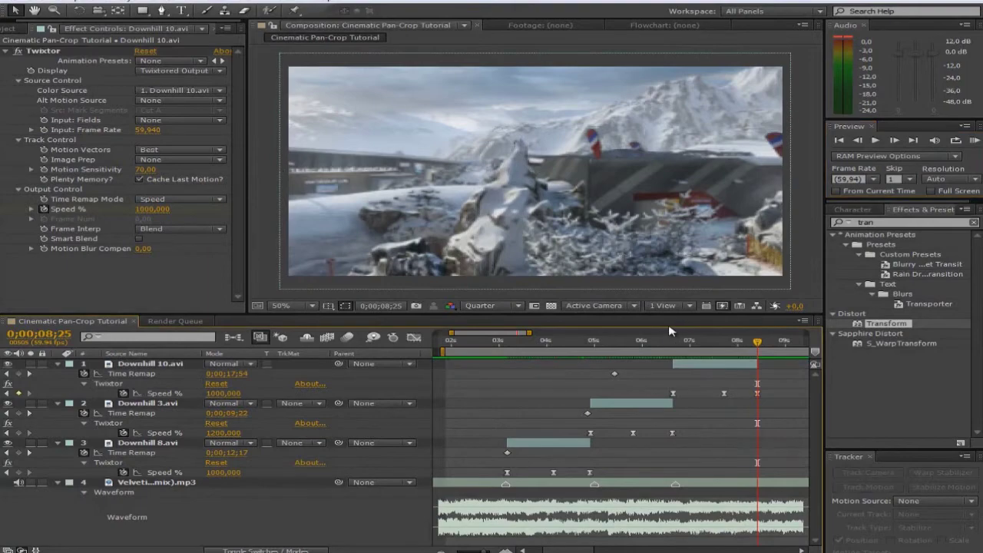
Set the Speed % of Downhill 10 to 800 at its first keyframe, 0;00;06;39, and 1200 at its last, 0;00;08;25.
left_click(672, 344)
left_click_drag(671, 346, 674, 346)
left_click(220, 393)
type("800")
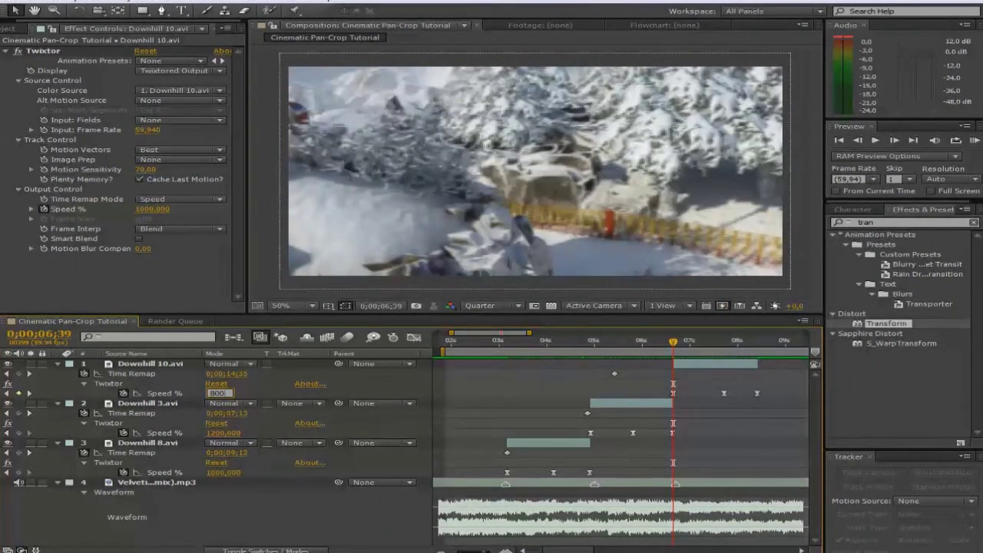
left_click_drag(748, 347, 757, 344)
left_click(218, 393)
type("12")
left_click(273, 395)
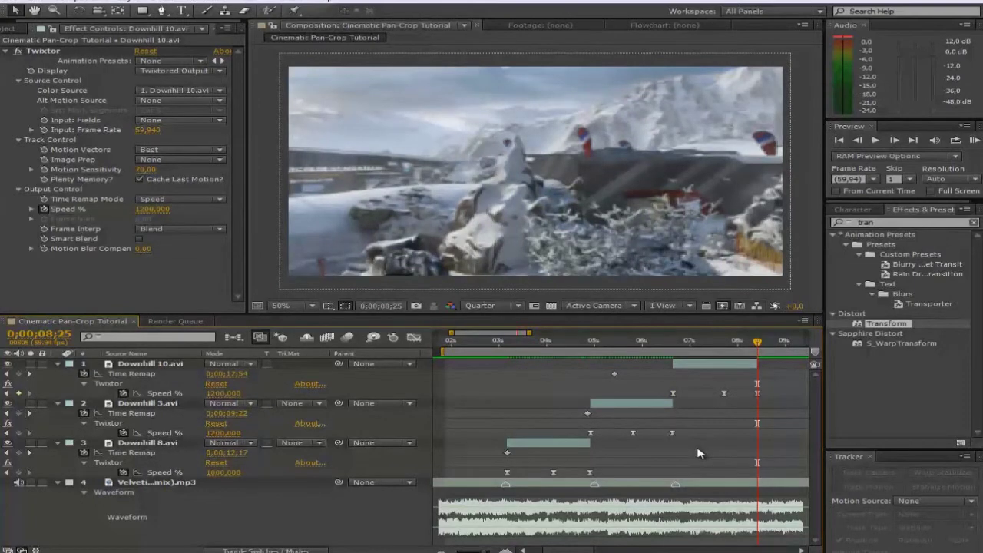
Add an adjustment layer above the Downhill clips and apply the Transform effect to it.
key("ctrl+alt+y")
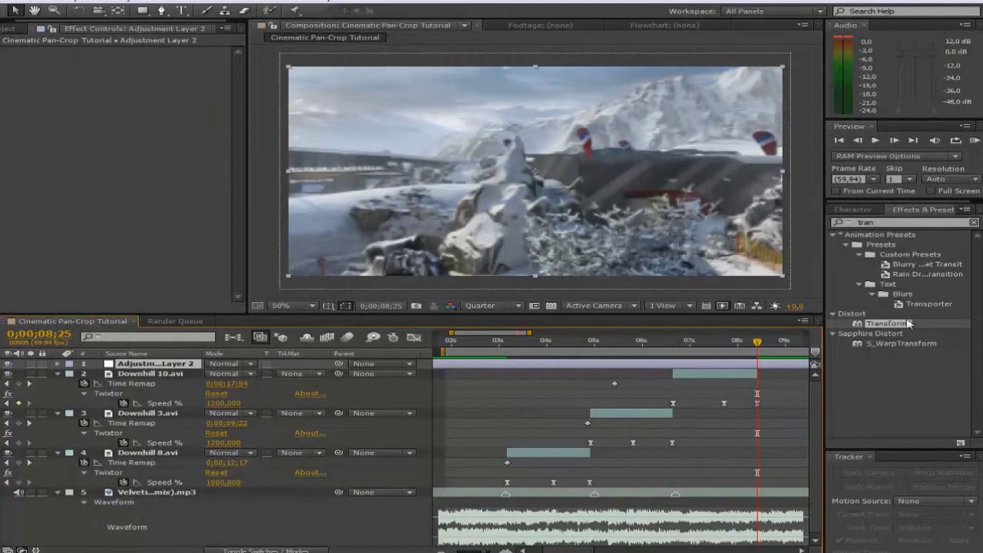
left_click_drag(888, 325, 529, 363)
Start keyframing the Transform effect's Scale at the beginning of Downhill 8, 0;00;03;10, with a value of 150.
left_click(507, 345)
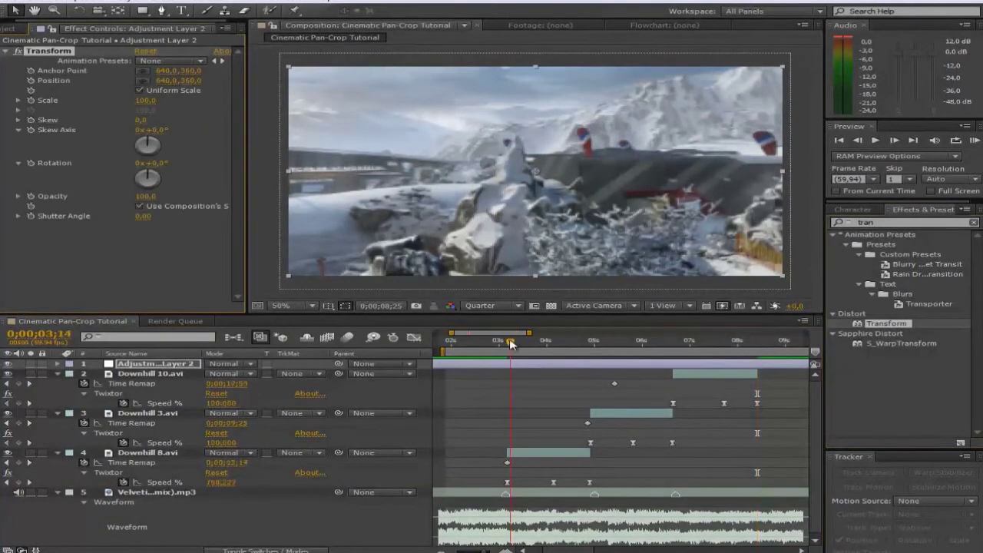
left_click(893, 140)
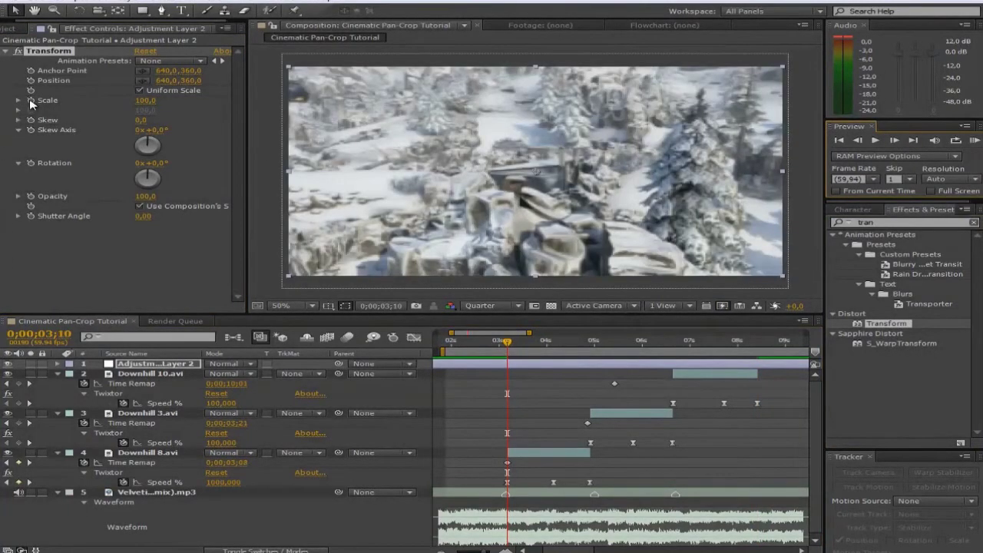
left_click(146, 101)
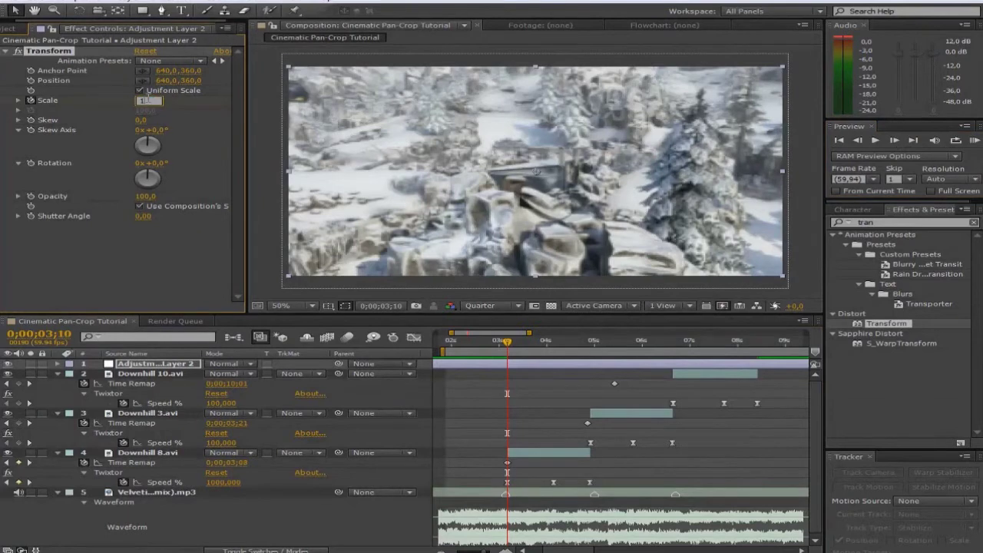
Add a Transform Scale keyframe of 110 at the middle speed keyframe of Downhill 8, 0;00;04;09.
left_click_drag(540, 342, 553, 343)
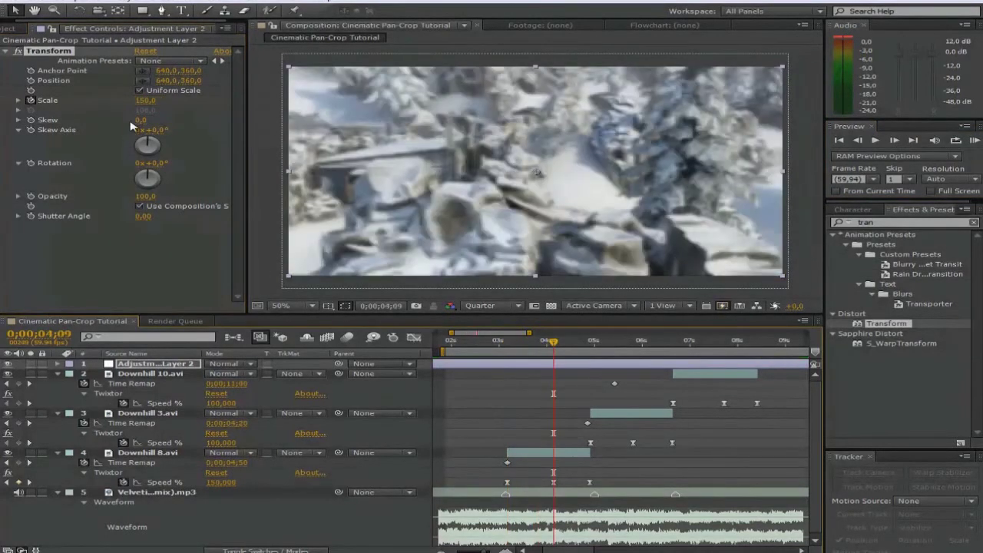
left_click(144, 101)
type("100")
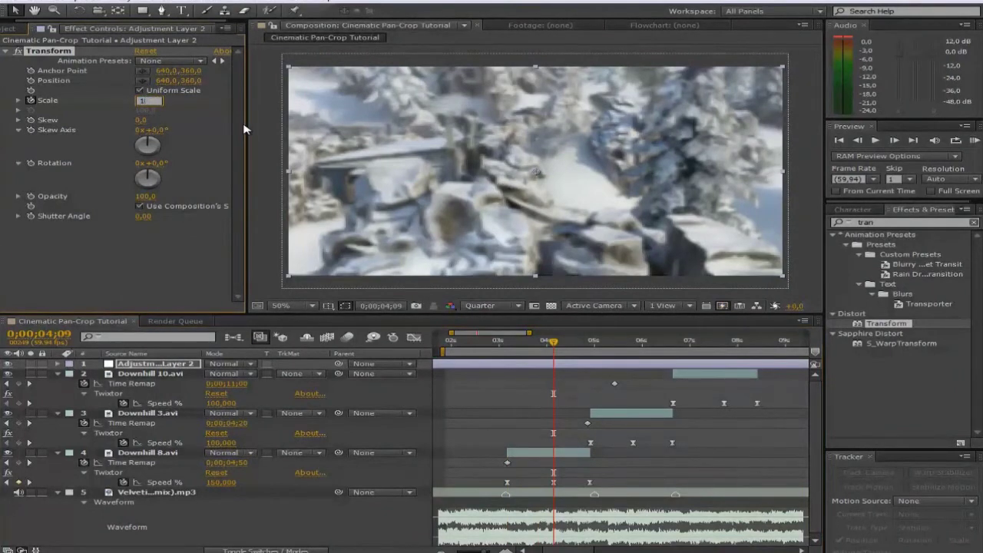
Add a Transform Scale keyframe of 150 at the end of Downhill 8, 0;00;04;54.
left_click_drag(557, 344, 590, 344)
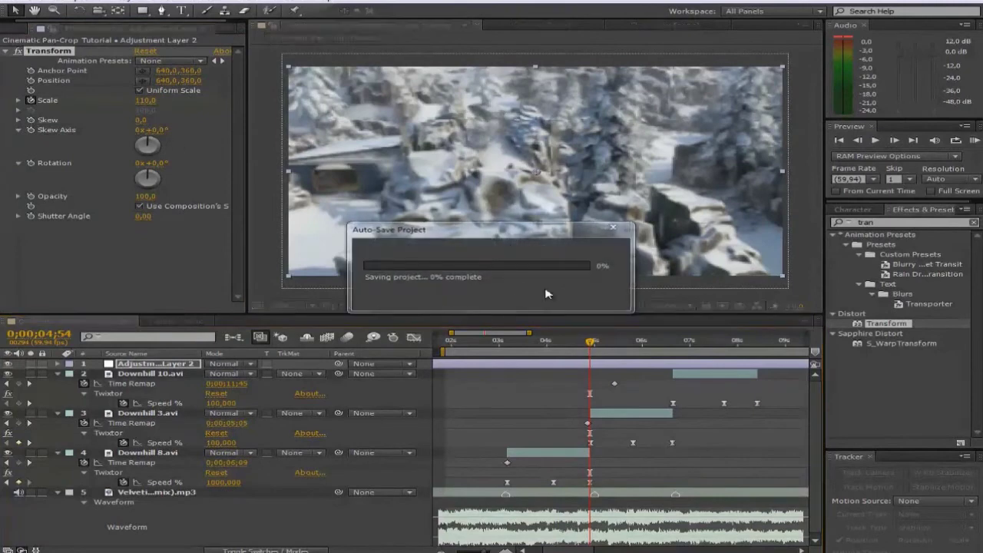
left_click(145, 101)
type("150")
key("Return")
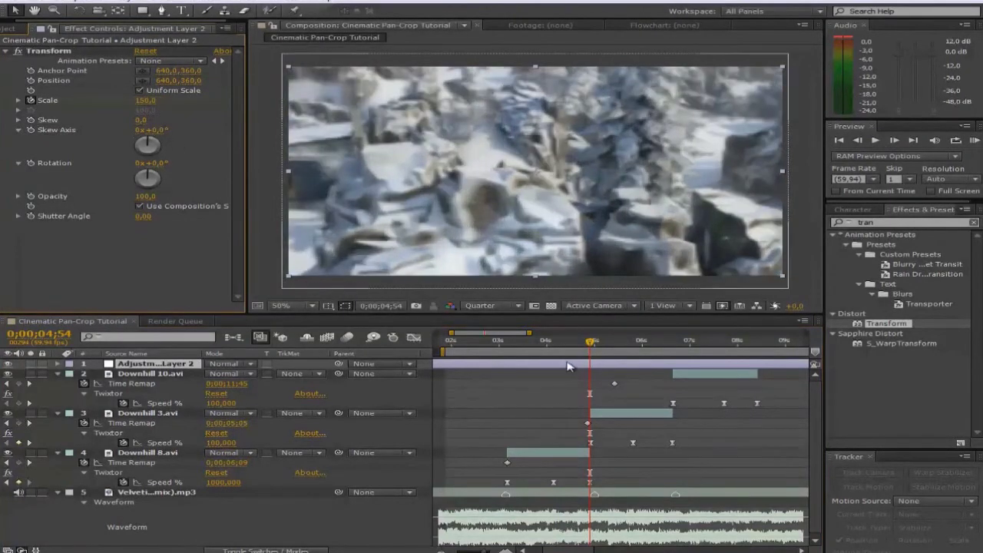
Reveal the adjustment layer's keyframes and apply Easy Ease to all three Scale keyframes.
key("u")
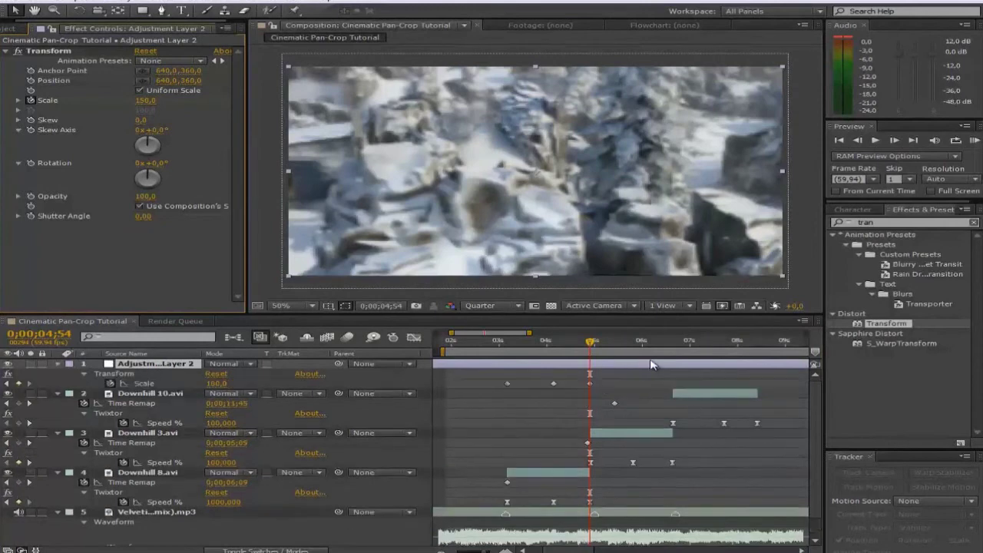
left_click_drag(606, 379, 484, 395)
right_click(507, 384)
mouse_move(592, 513)
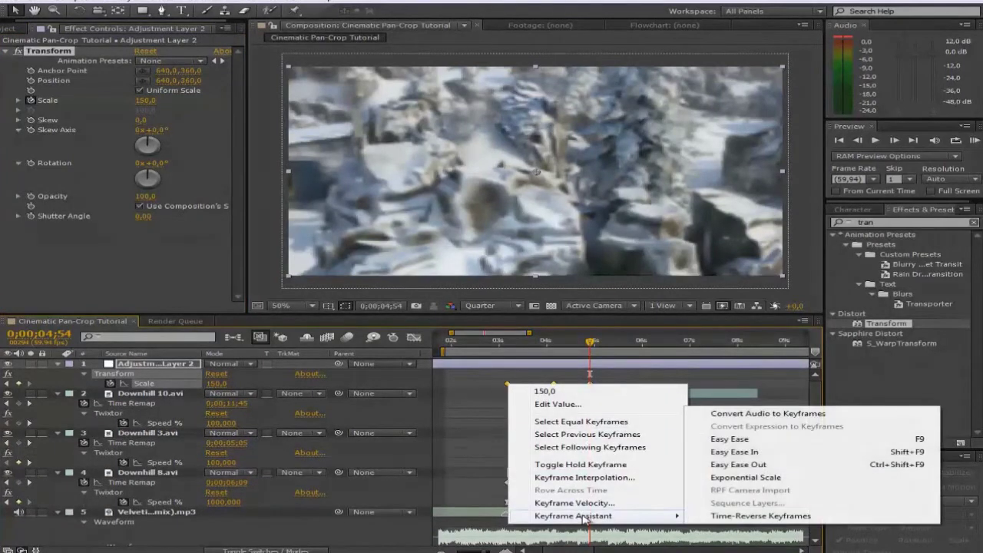
left_click(724, 441)
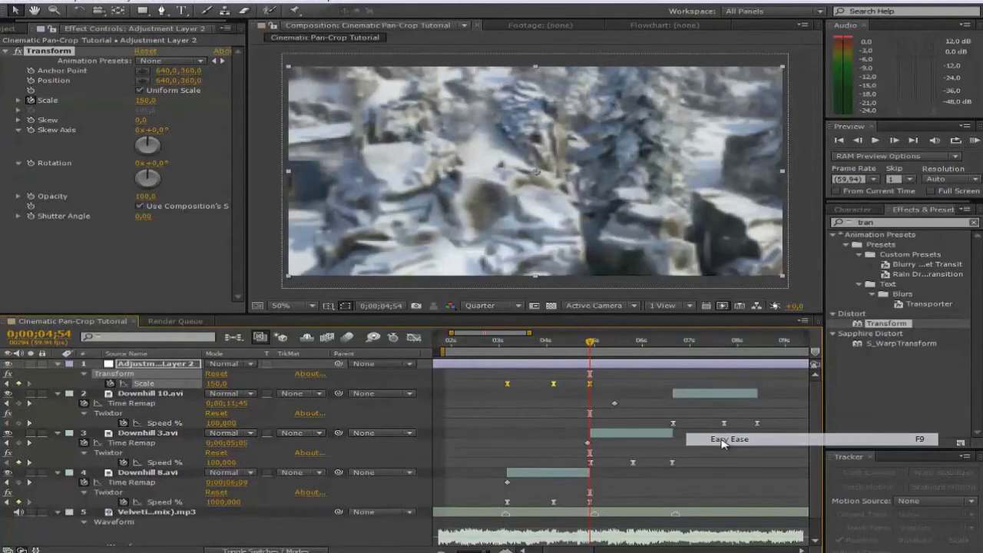
In the Graph Editor, steepen the Scale curve at its first and last keyframes by pulling their handles down into a U shape.
left_click(413, 338)
left_click_drag(528, 333, 482, 333)
left_click(475, 371)
left_click_drag(520, 372, 475, 443)
left_click(694, 372)
left_click_drag(661, 373, 703, 436)
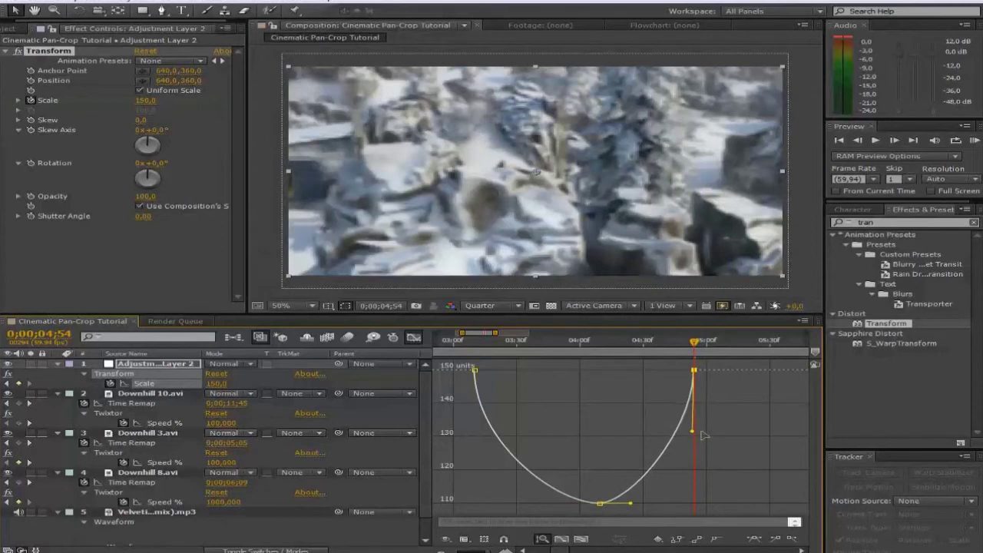
left_click(413, 337)
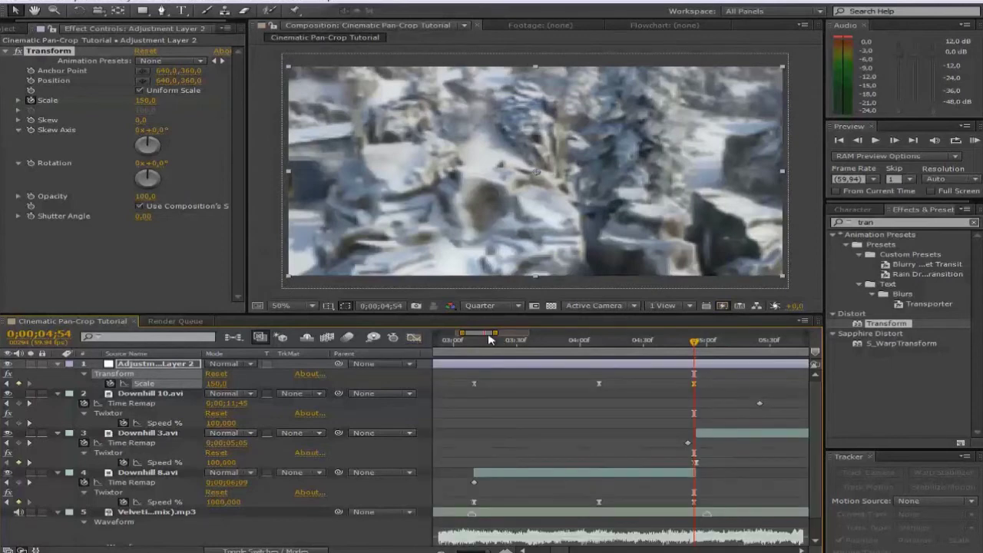
Copy the 110 and 150 Scale keyframes and paste them at the middle speed keyframes of Downhill 3, 0;00;05;49, and Downhill 10, 0;00;07;43.
left_click_drag(496, 333, 524, 333)
left_click(500, 373)
left_click_drag(510, 381, 591, 383)
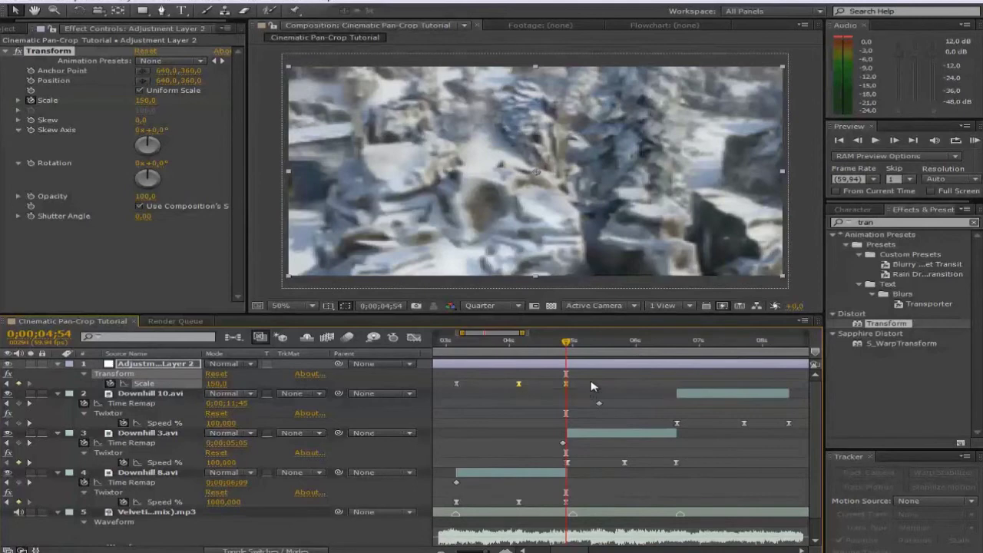
left_click(624, 345)
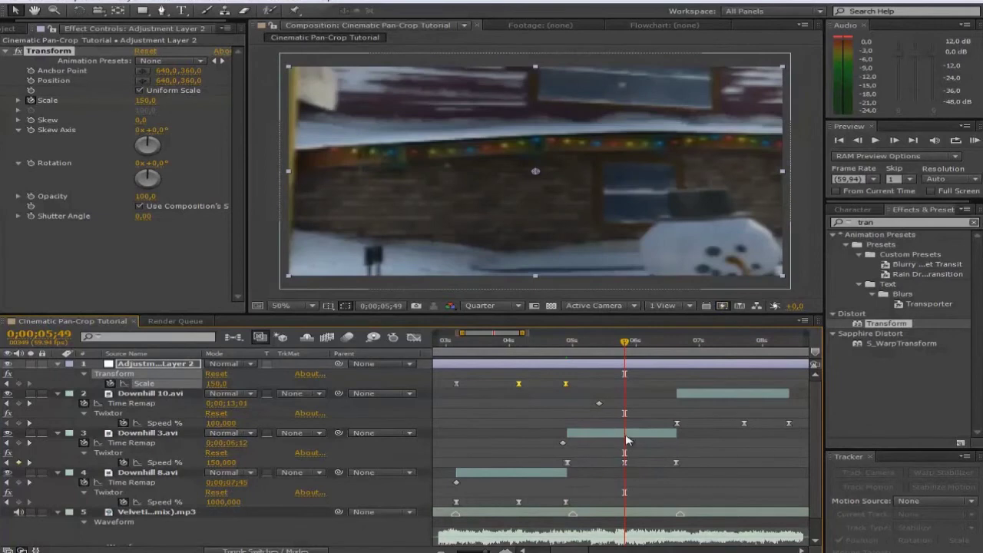
left_click(646, 402)
left_click_drag(641, 347, 747, 345)
left_click(672, 385)
key("ctrl+v")
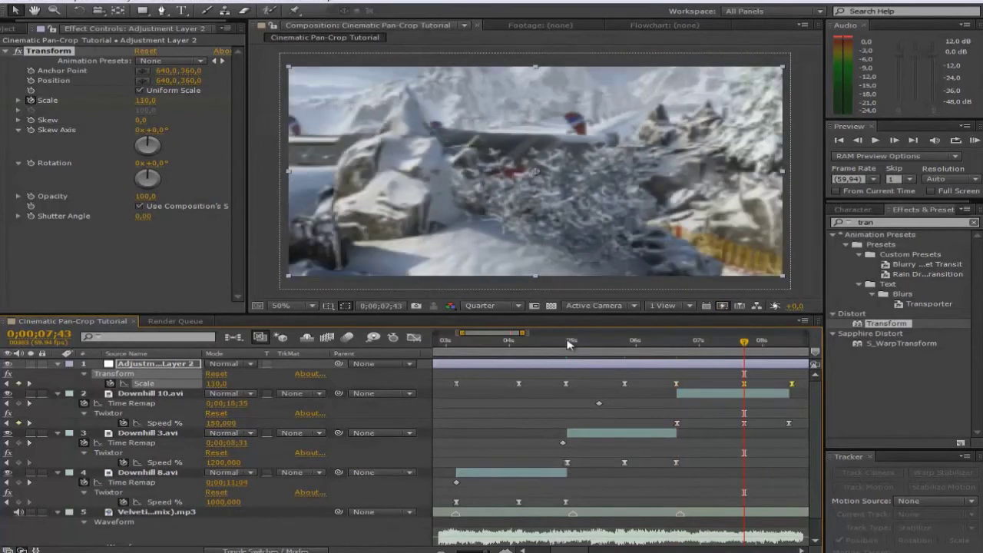
Move the last Scale keyframe to the end of Downhill 10, 0;00;08;25.
left_click_drag(504, 334, 505, 334)
left_click(779, 402)
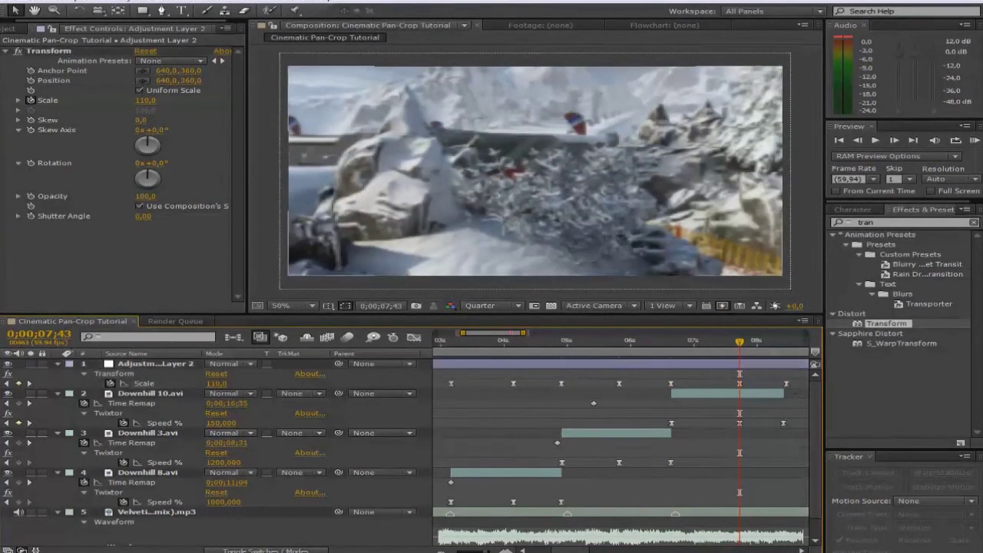
left_click(784, 343)
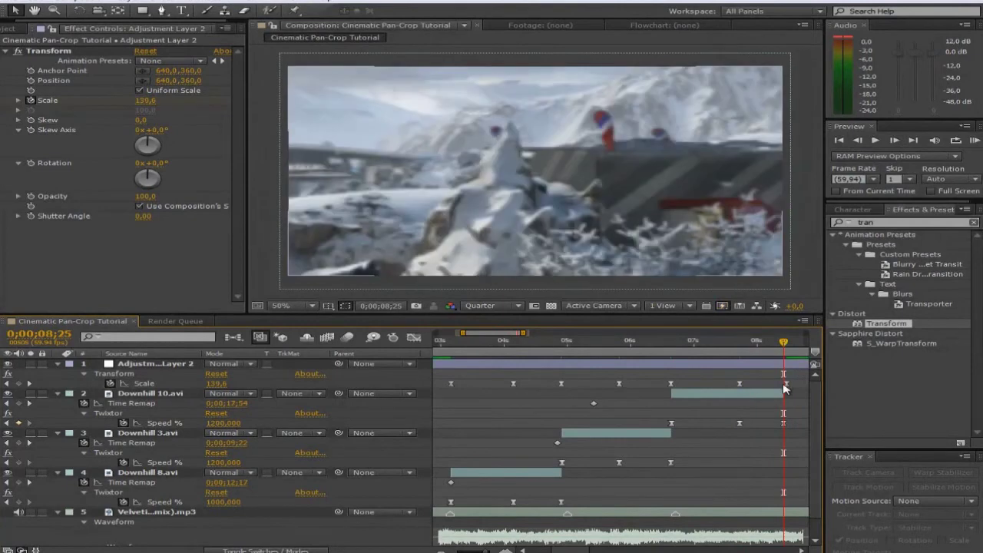
left_click(784, 384)
left_click_drag(784, 385, 784, 385)
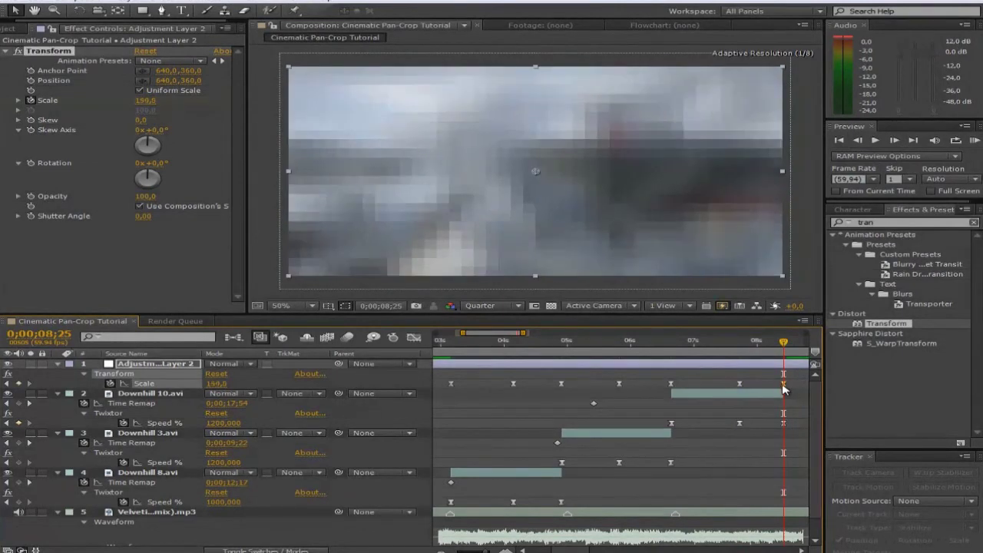
In the Graph Editor, steepen the outgoing Scale curve at the two 150 peaks where the Downhill clips meet.
left_click(413, 337)
left_click(563, 371)
left_click_drag(581, 374, 562, 431)
left_click(671, 372)
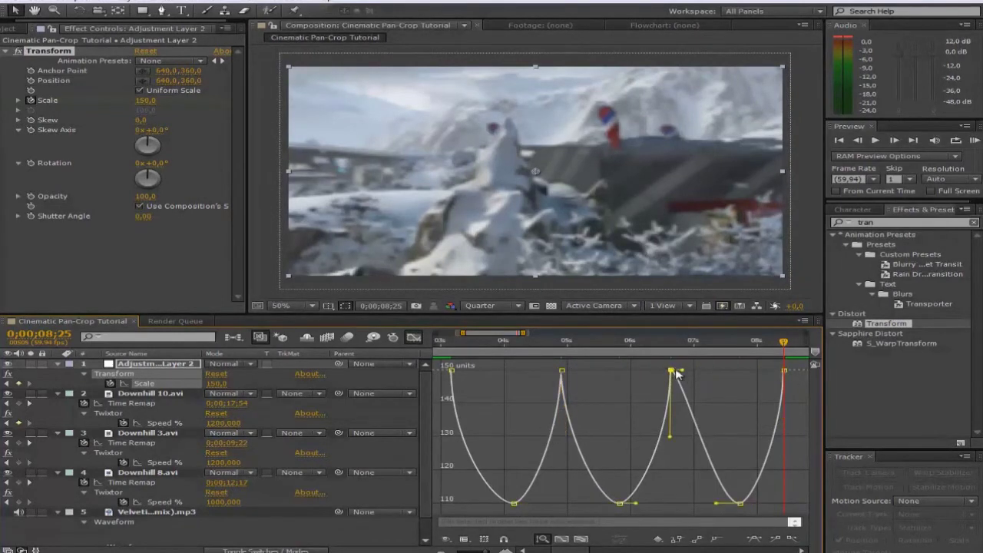
left_click_drag(684, 373, 642, 439)
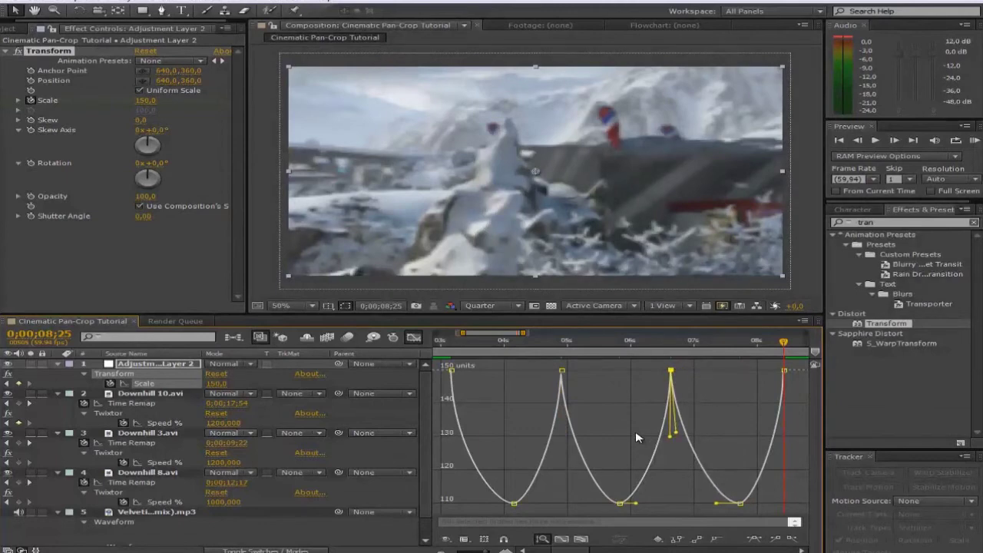
Scrub through the scaled clips, return to the layer view and play a RAM preview of the edit.
left_click_drag(451, 345, 768, 347)
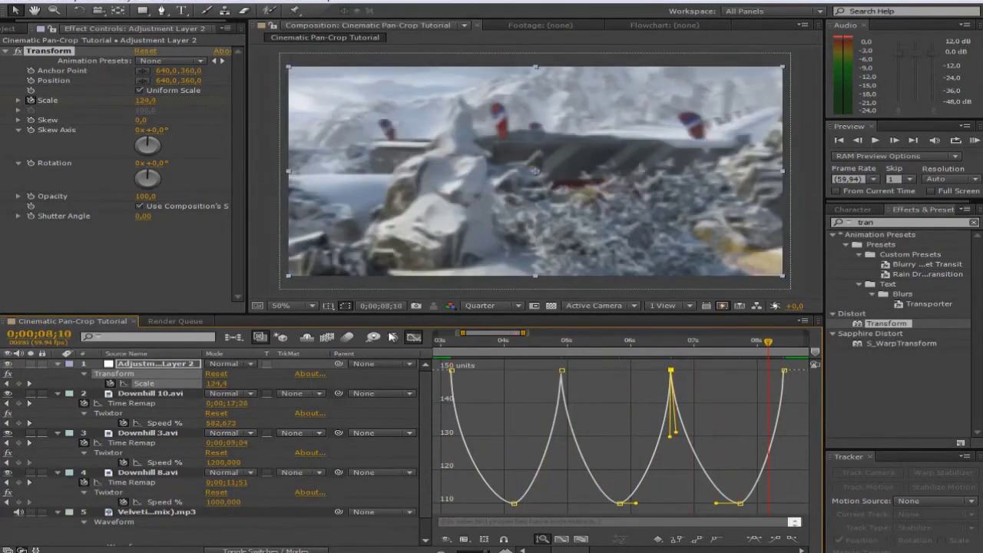
left_click(414, 337)
mouse_move(495, 333)
left_mouse_down()
mouse_move(542, 333)
mouse_move(490, 334)
left_mouse_up()
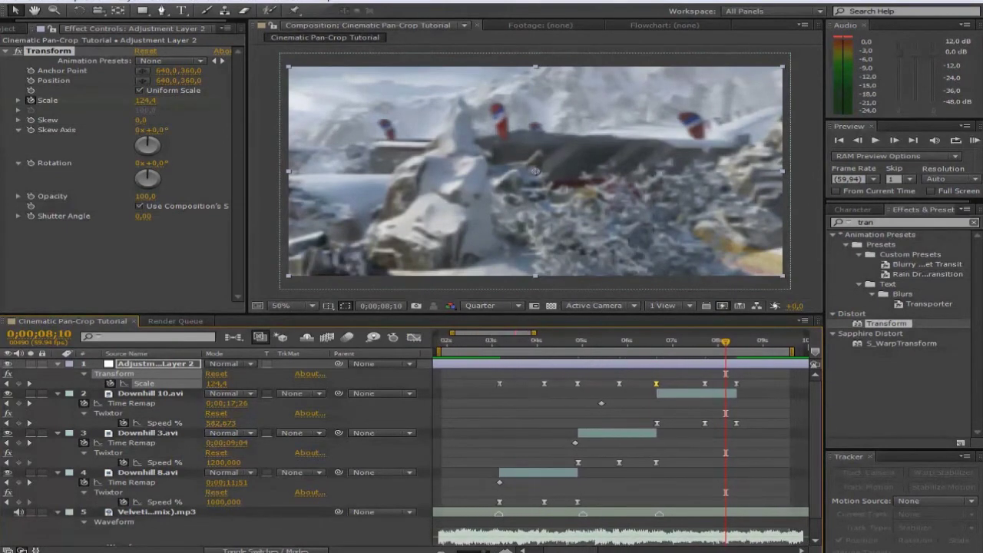
left_click(974, 141)
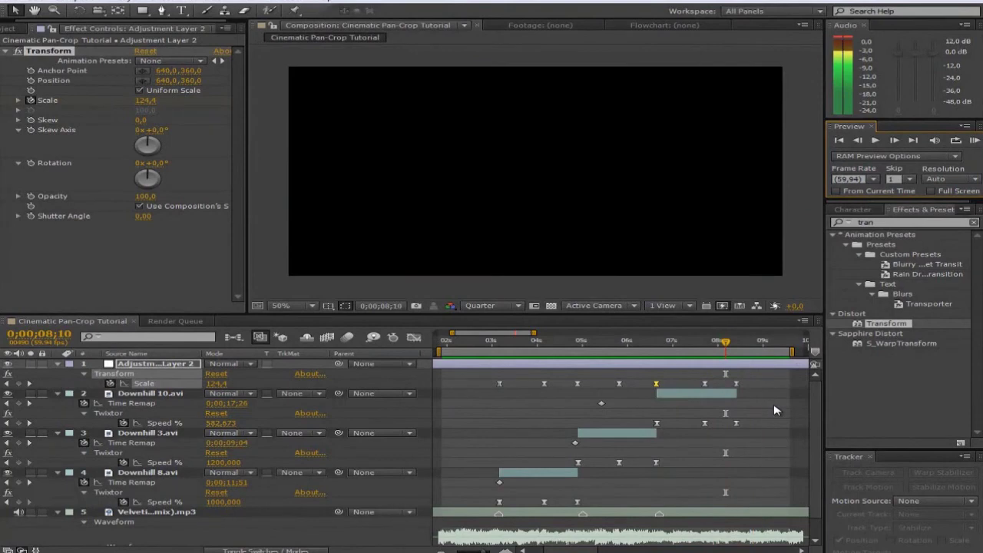
key("space")
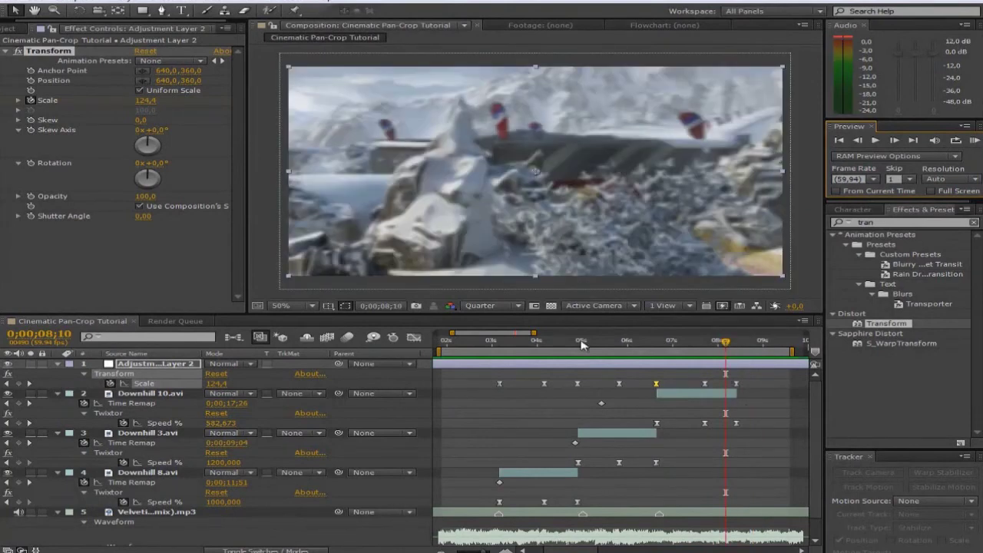